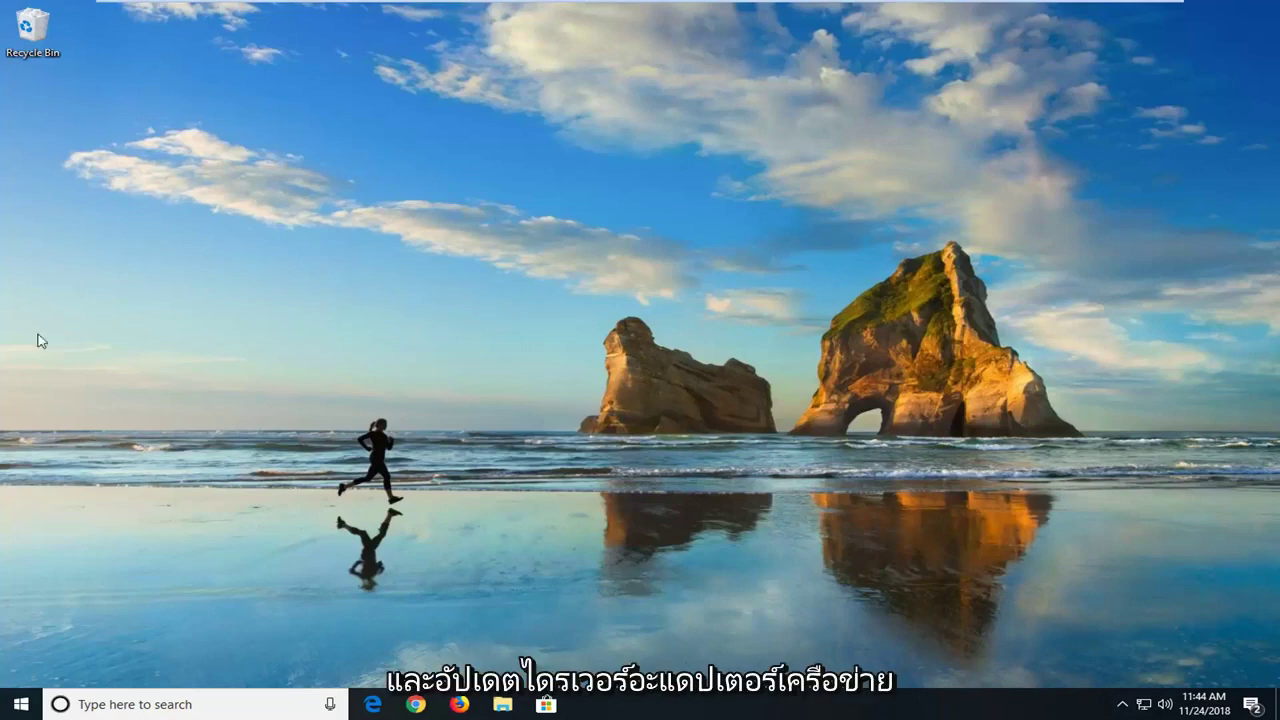
Search the Start menu for 'device manager' and launch the Device Manager result.
{"action": "left_click", "coordinate": [18, 705]}
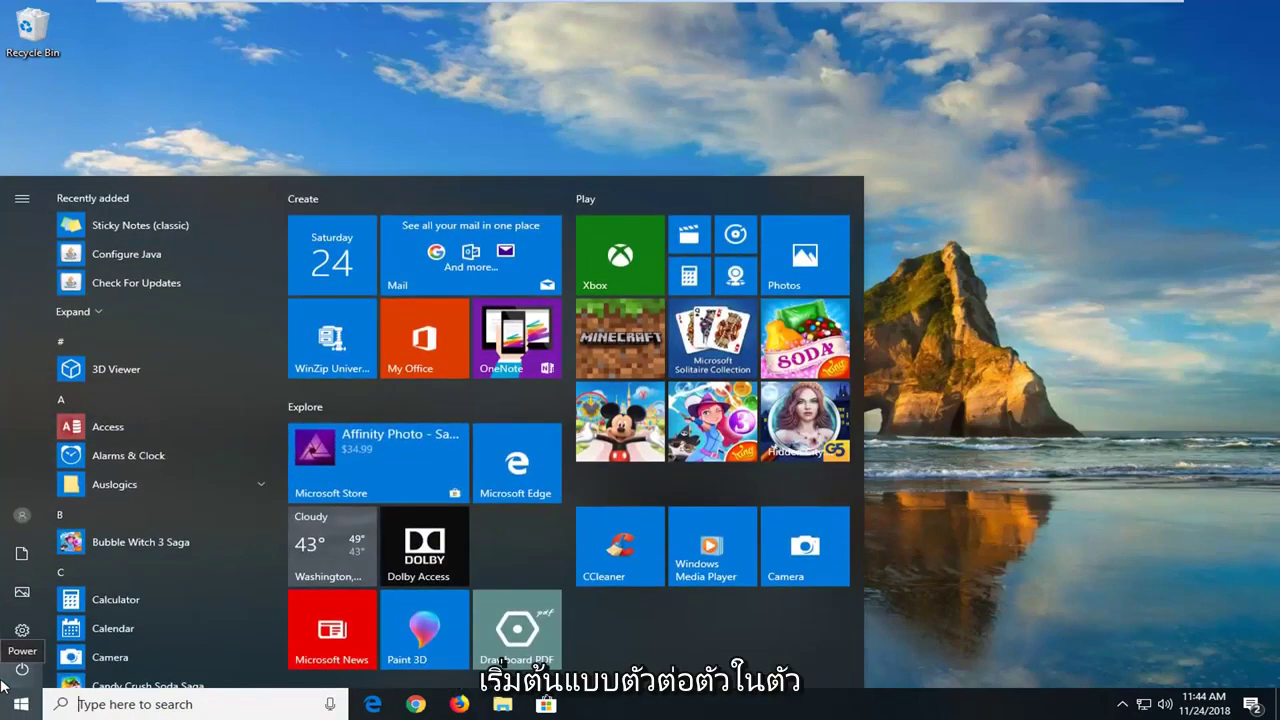
{"action": "type", "text": "device manage"}
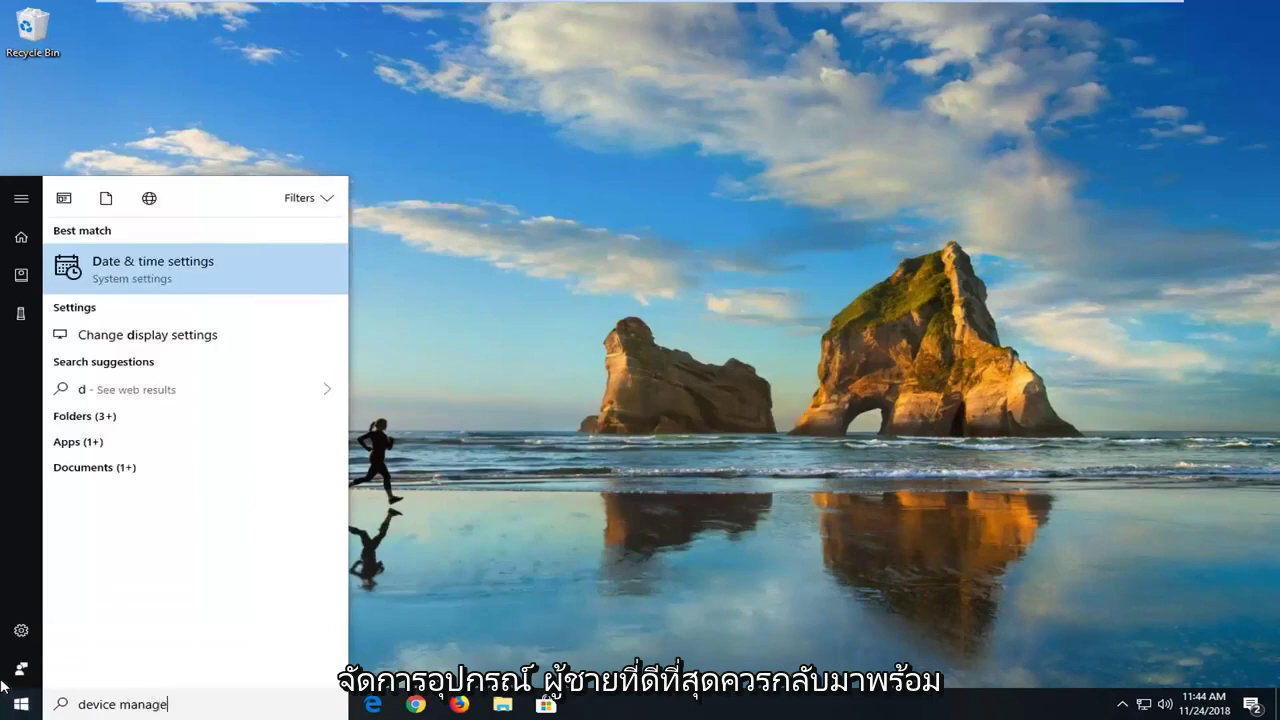
{"action": "type", "text": "r"}
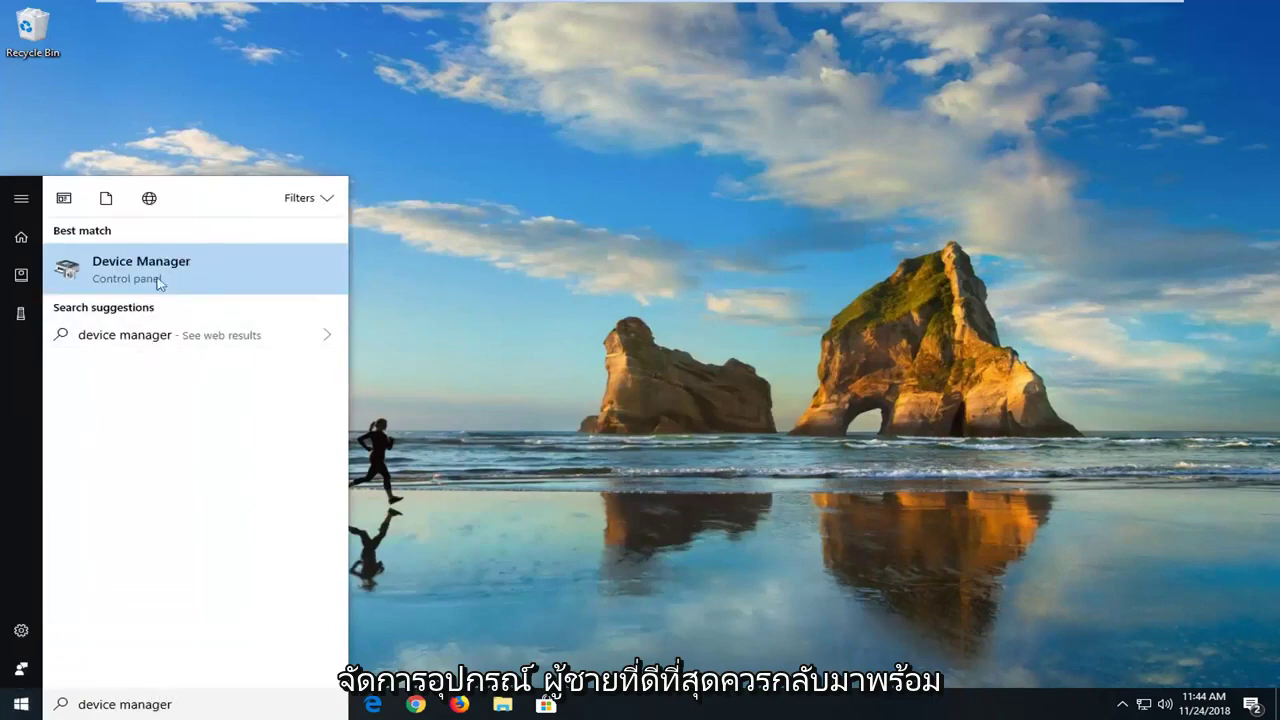
{"action": "left_click", "coordinate": [155, 277]}
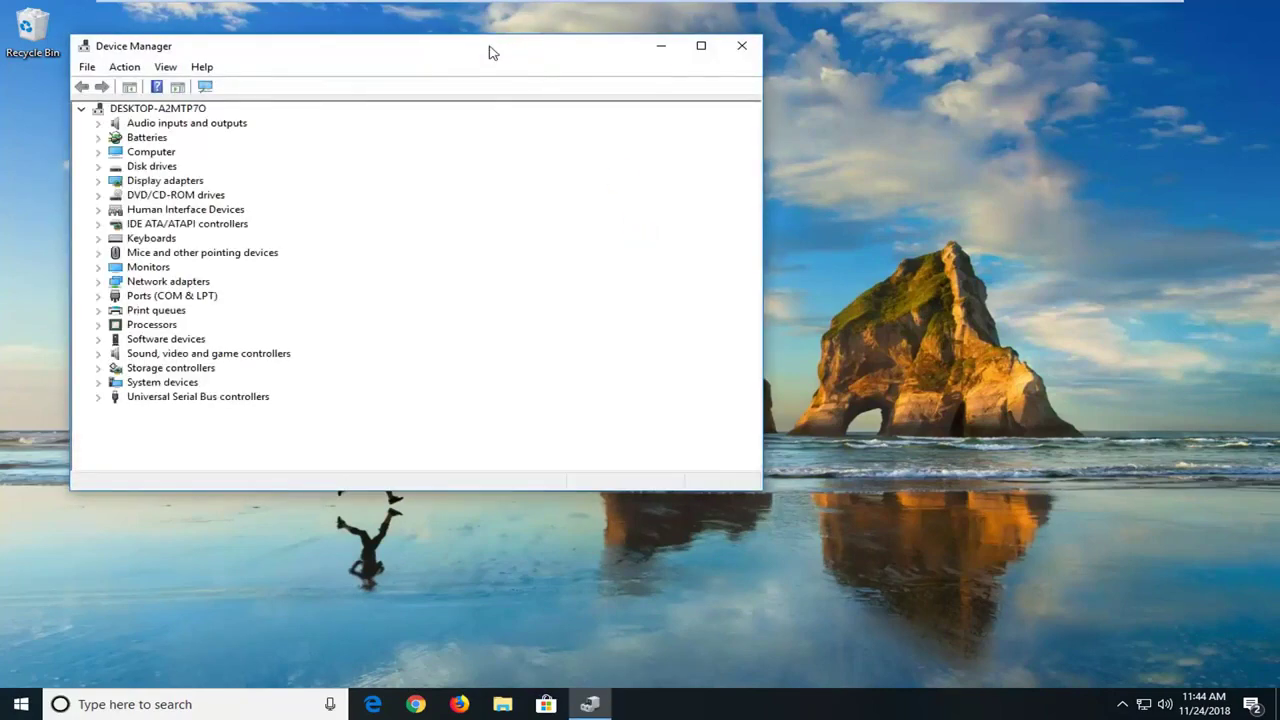
Move and enlarge Device Manager, expand Network adapters, and select the Intel 82574L adapter.
{"action": "left_click_drag", "start_coordinate": [490, 47], "coordinate": [566, 51]}
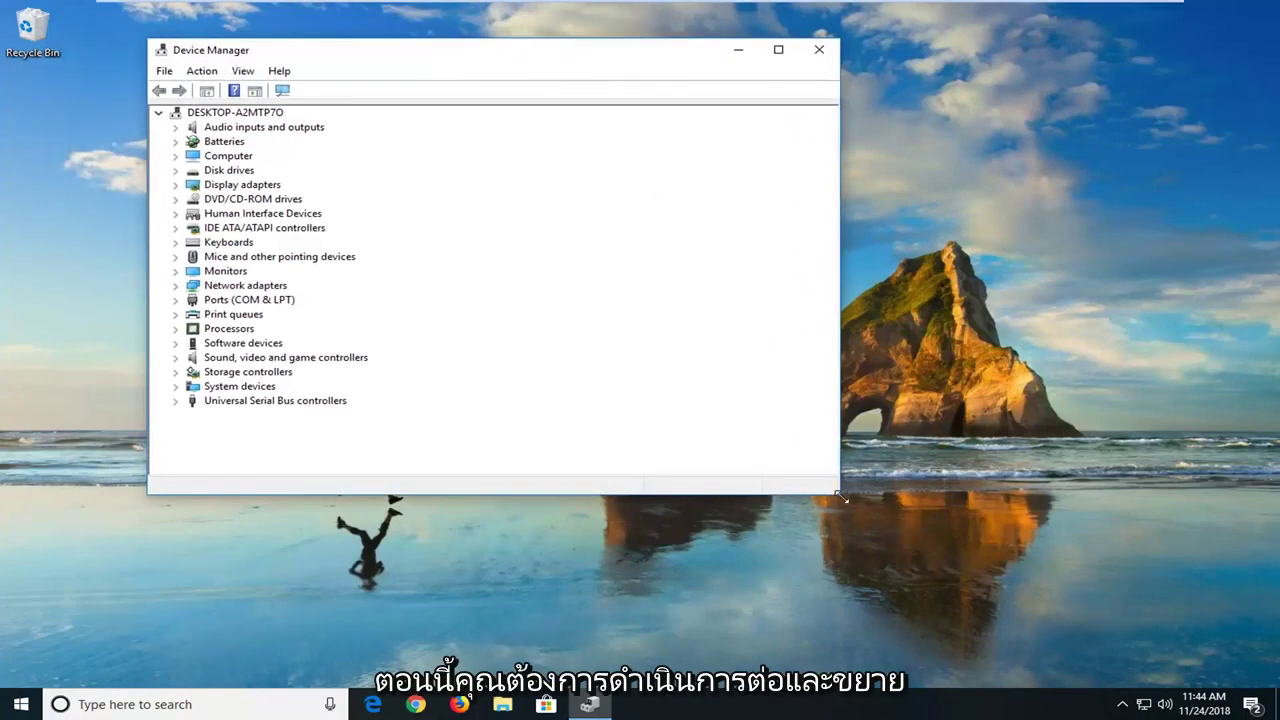
{"action": "left_click_drag", "start_coordinate": [840, 496], "coordinate": [1022, 538]}
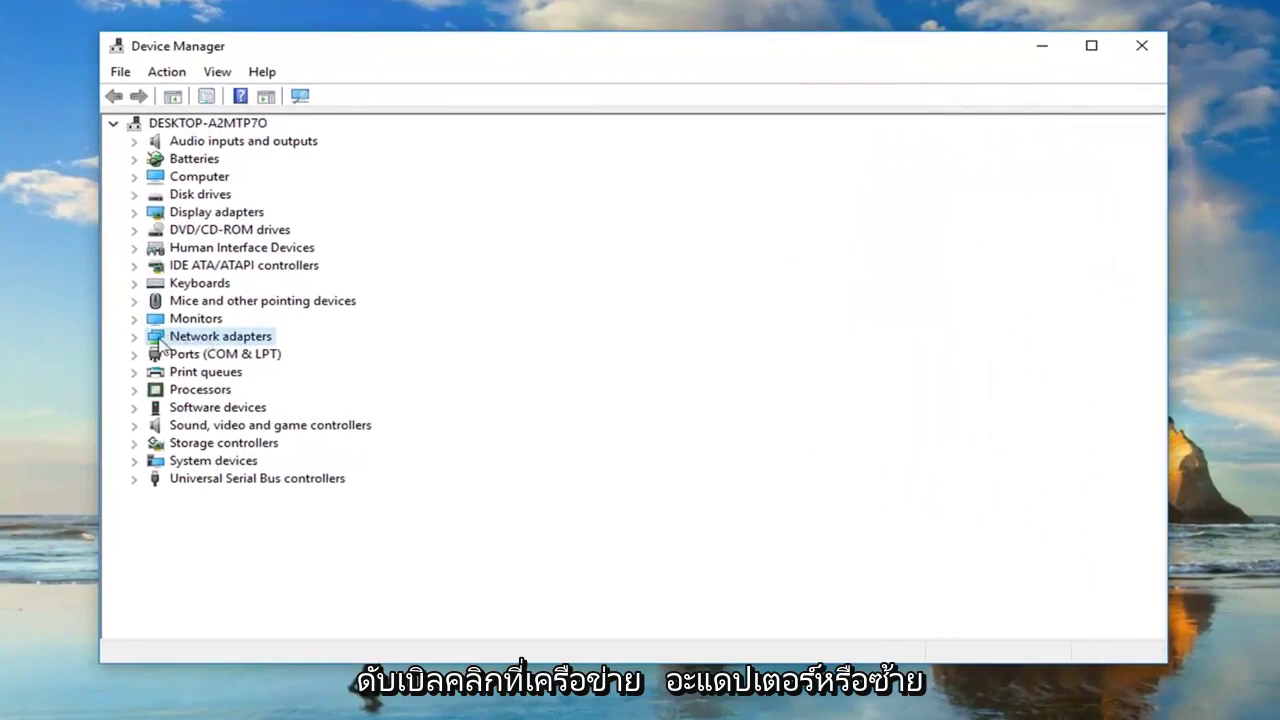
{"action": "left_click", "coordinate": [137, 338]}
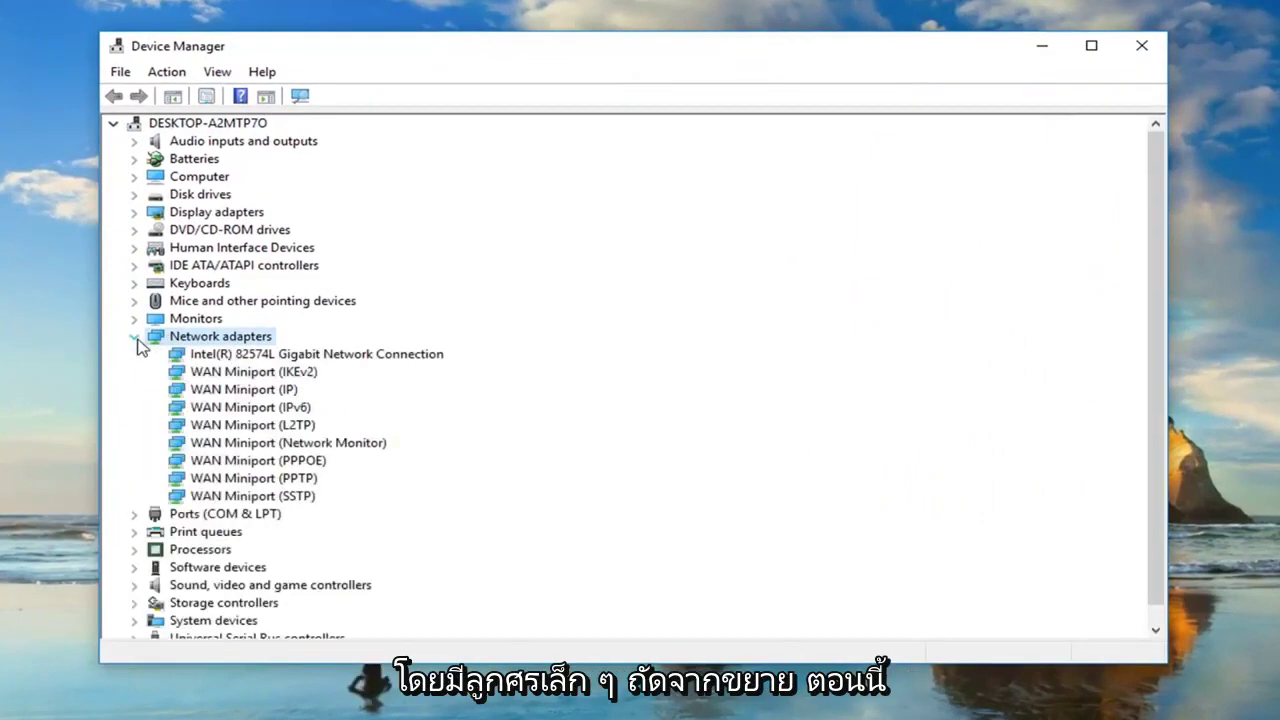
{"action": "left_click", "coordinate": [222, 356]}
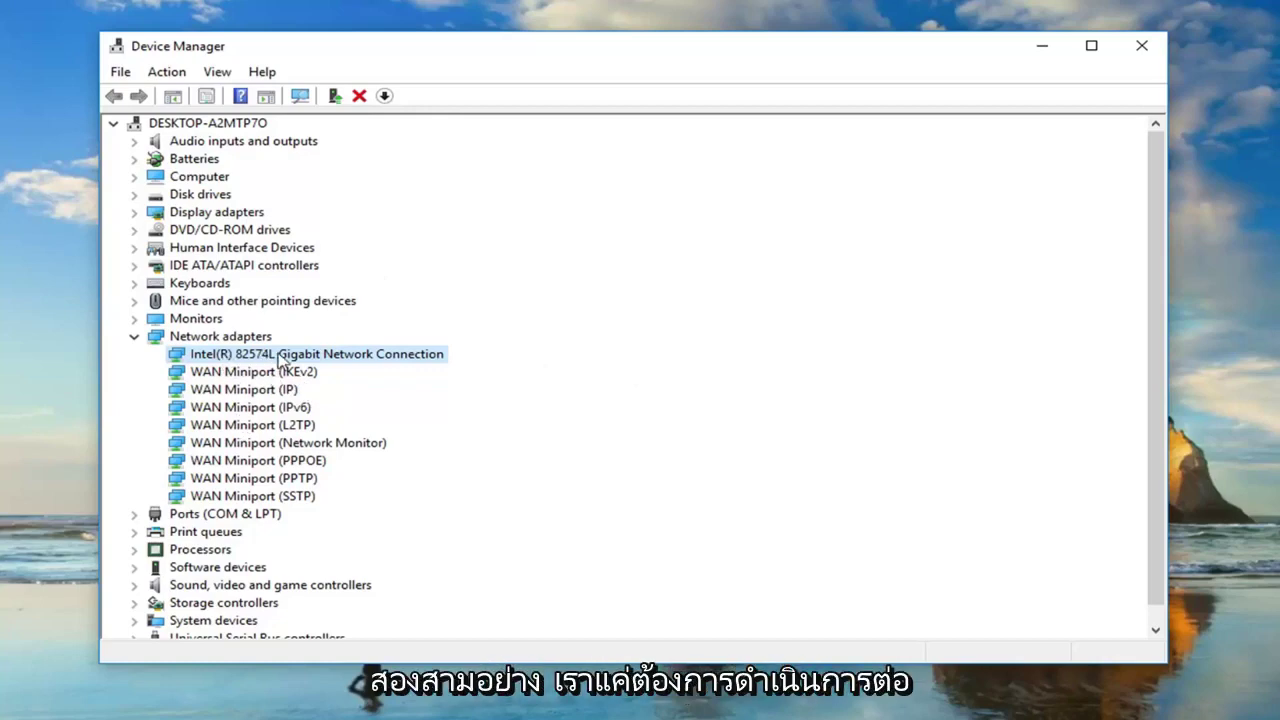
Run an automatic driver search for the Intel 82574L adapter, then return to the search options.
{"action": "right_click", "coordinate": [266, 358]}
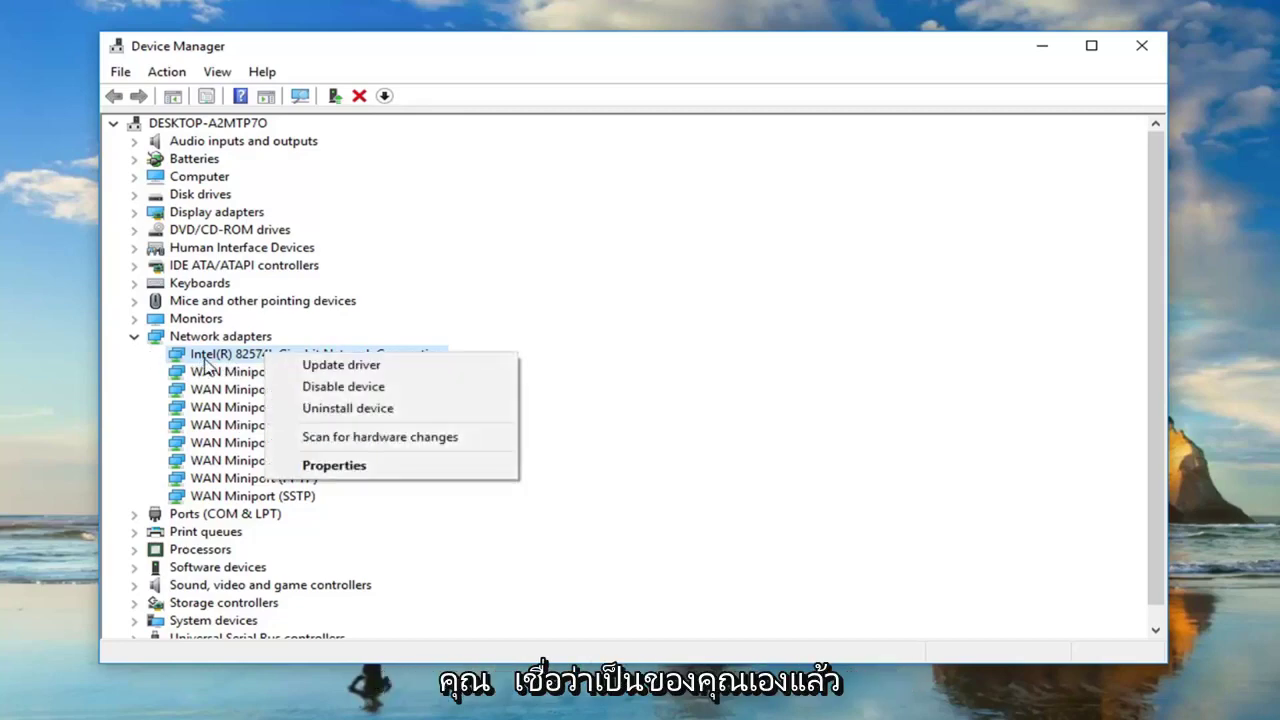
{"action": "left_click", "coordinate": [322, 366]}
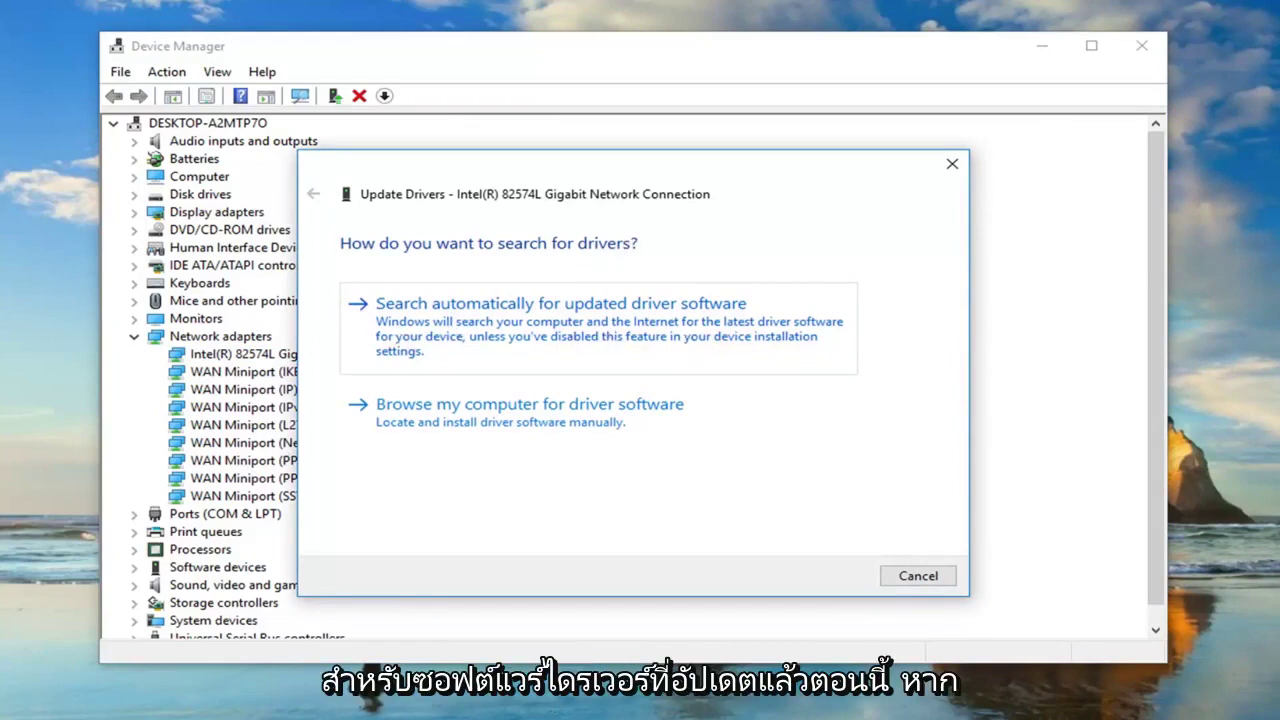
{"action": "left_click", "coordinate": [515, 316]}
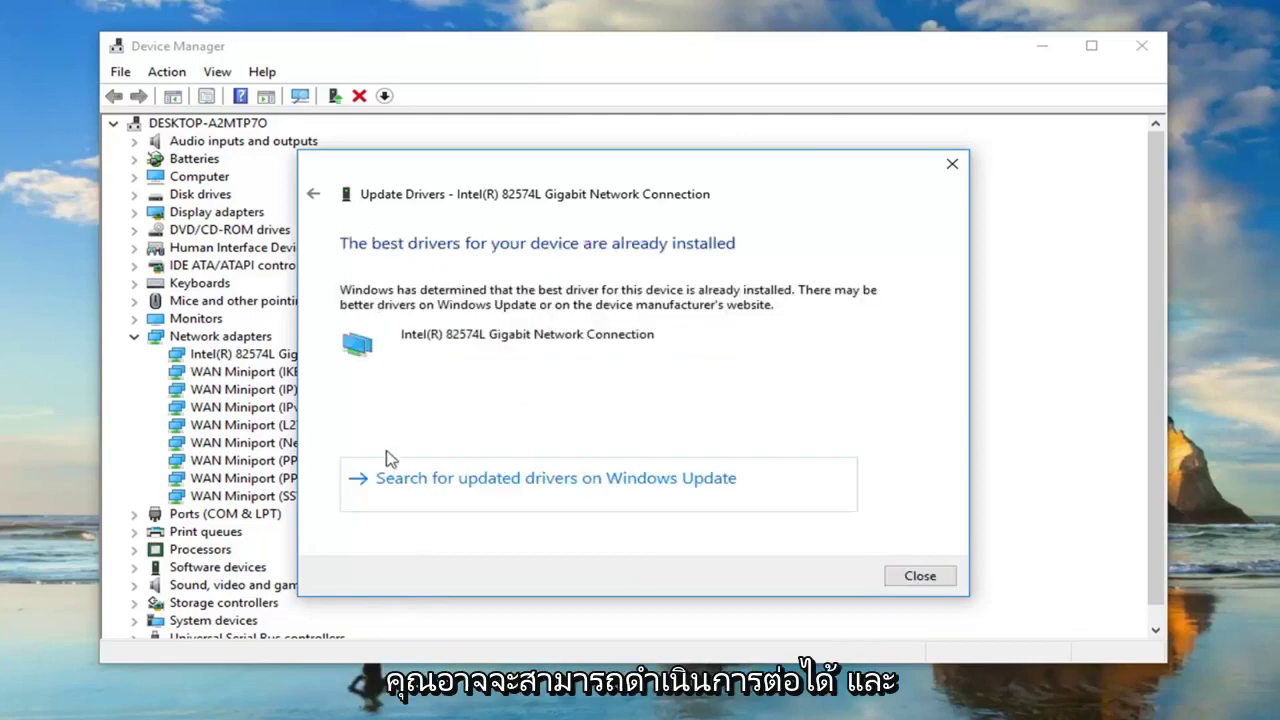
{"action": "left_click", "coordinate": [315, 195]}
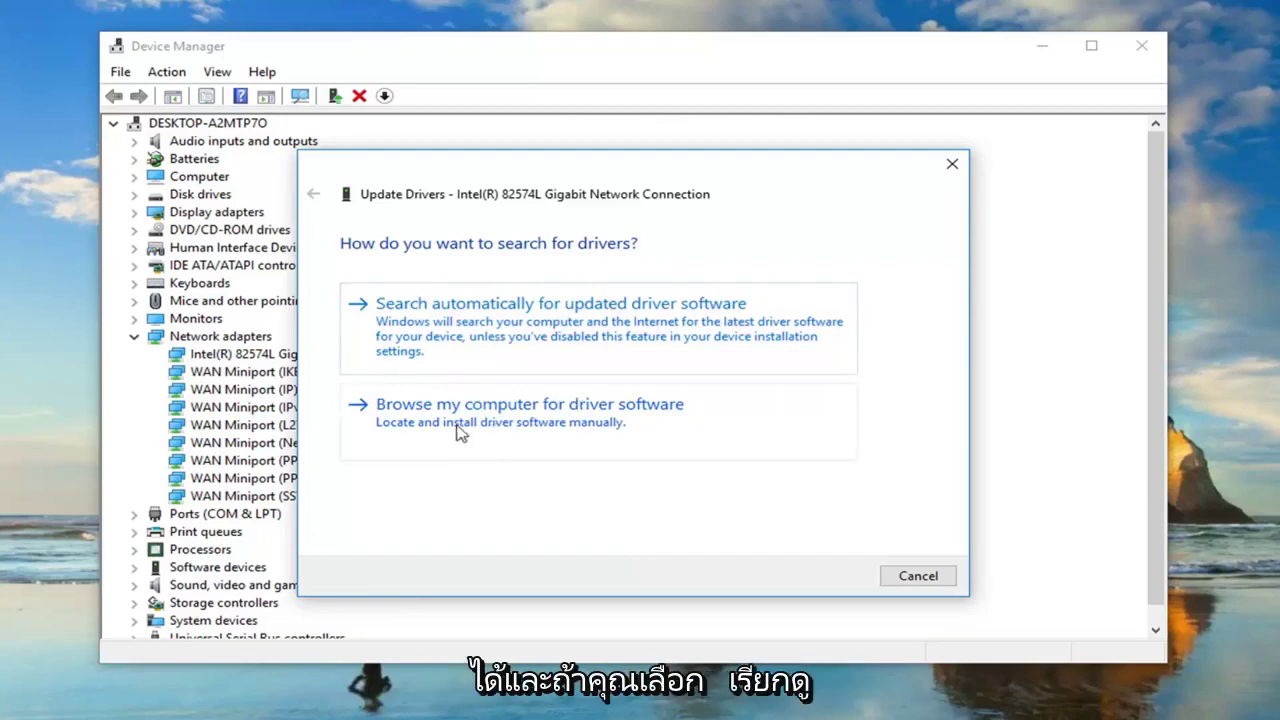
Install the Intel 82574L model from this computer's driver list and close the finished wizard.
{"action": "left_click", "coordinate": [500, 436]}
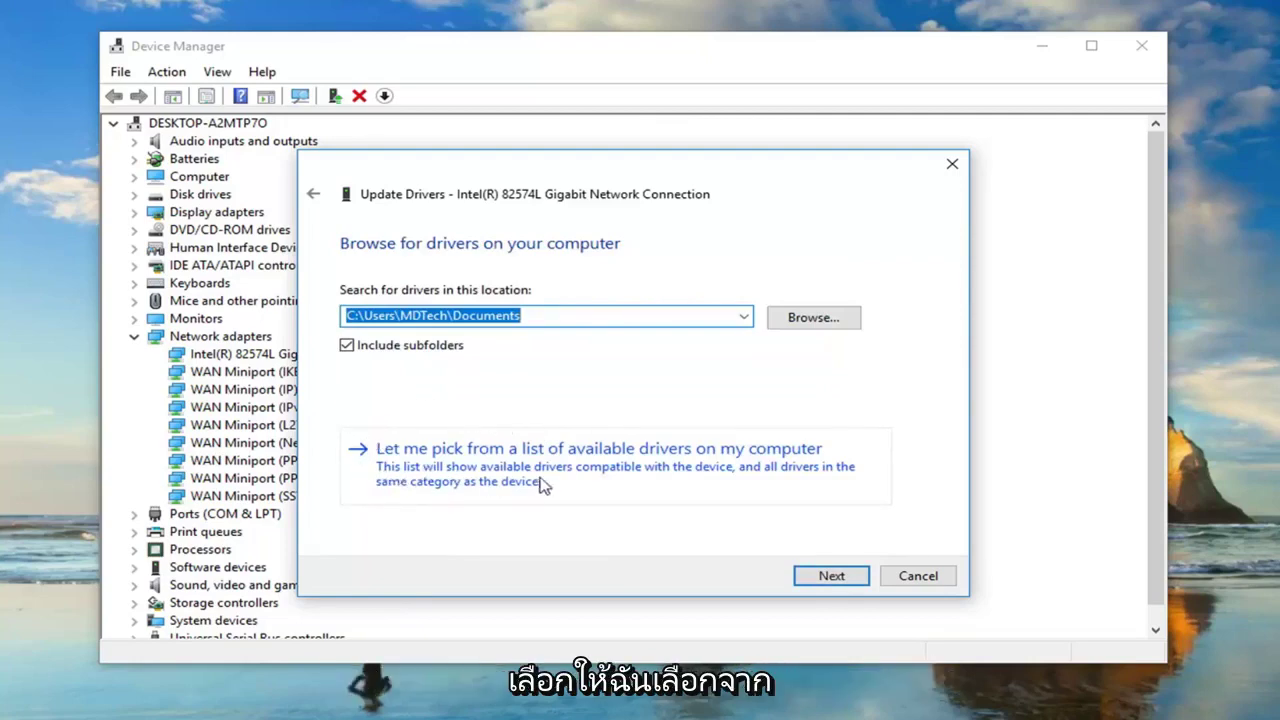
{"action": "left_click", "coordinate": [693, 464]}
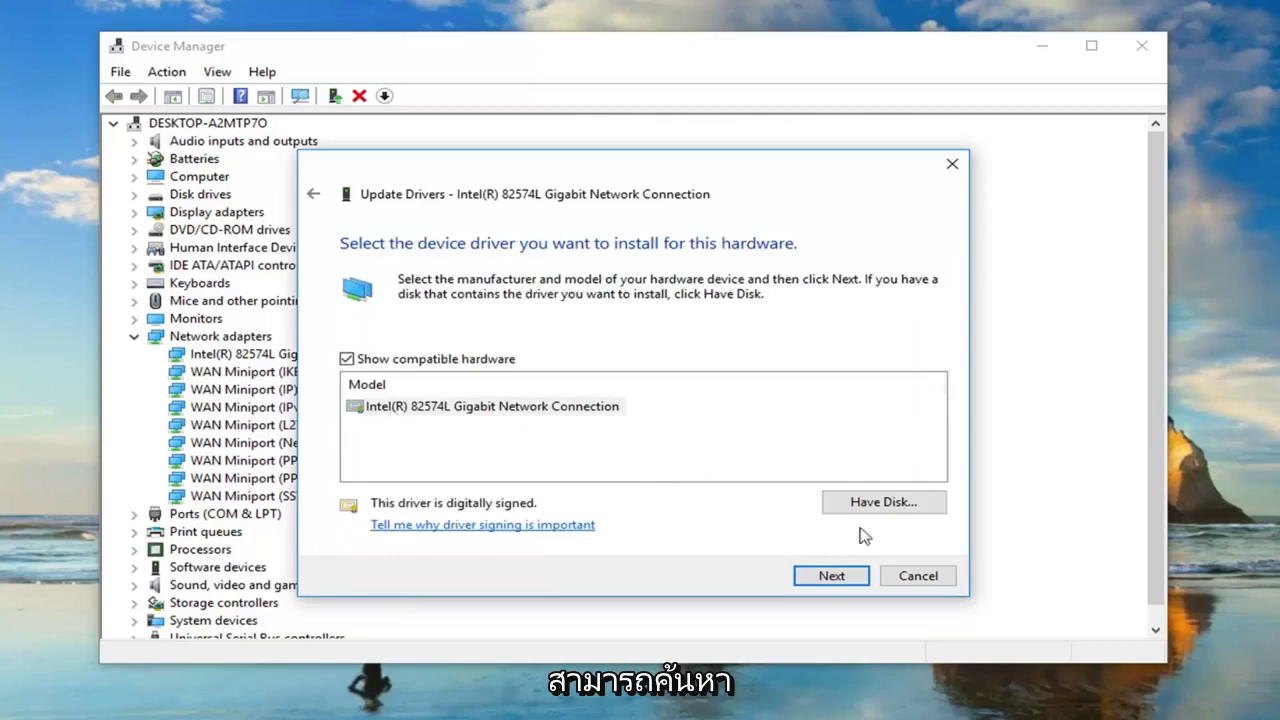
{"action": "left_click", "coordinate": [422, 412]}
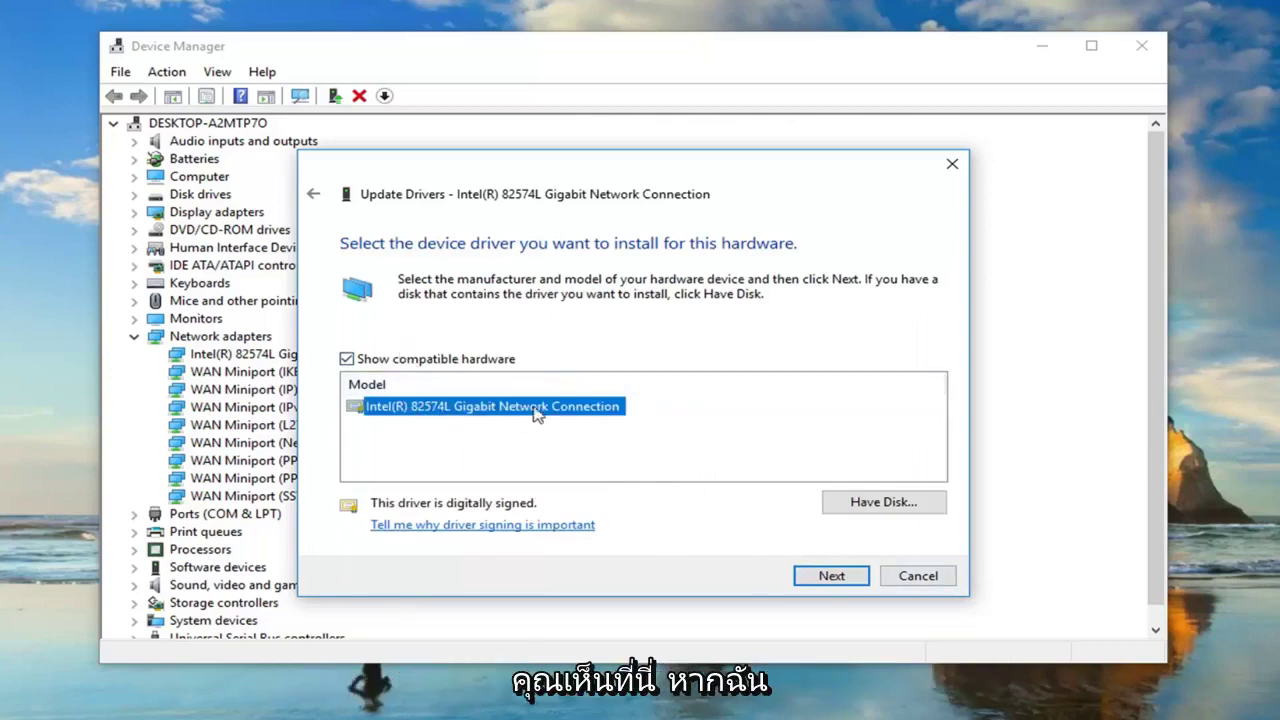
{"action": "left_click", "coordinate": [829, 577]}
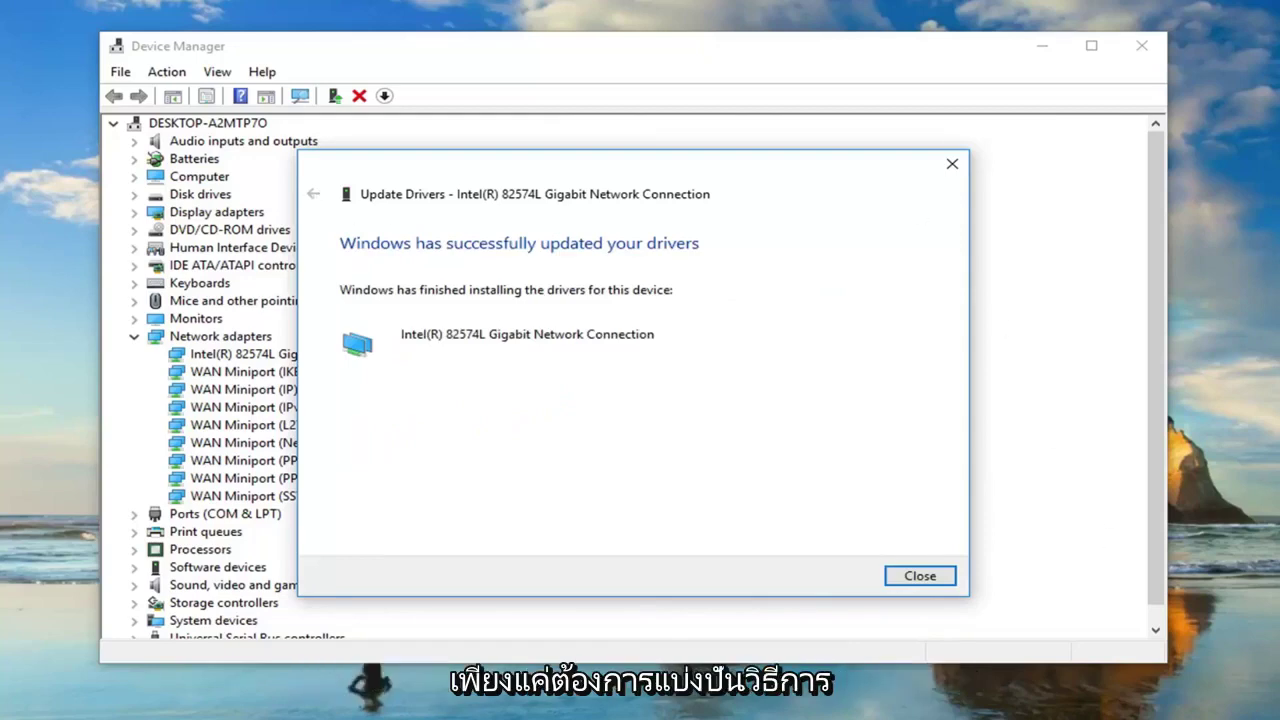
{"action": "left_click", "coordinate": [952, 163]}
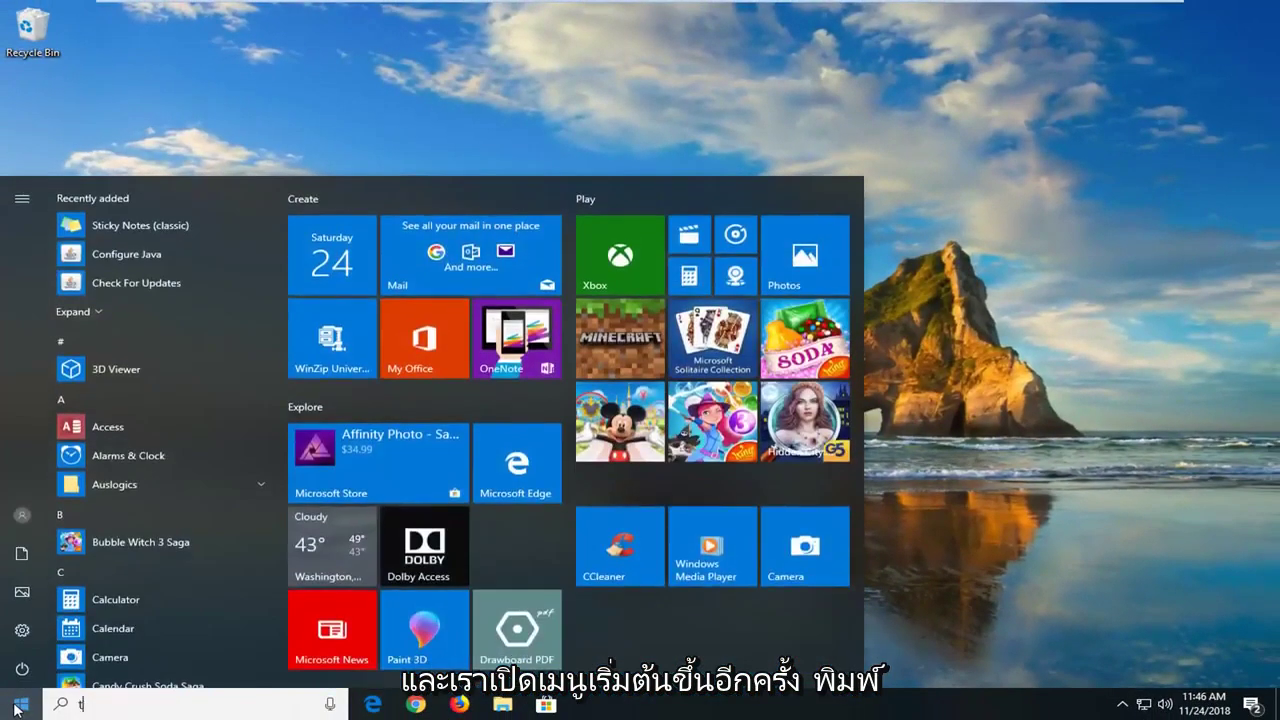
Search 'troubleshooting' and open the Troubleshoot system settings page.
{"action": "type", "text": "troubleshooting"}
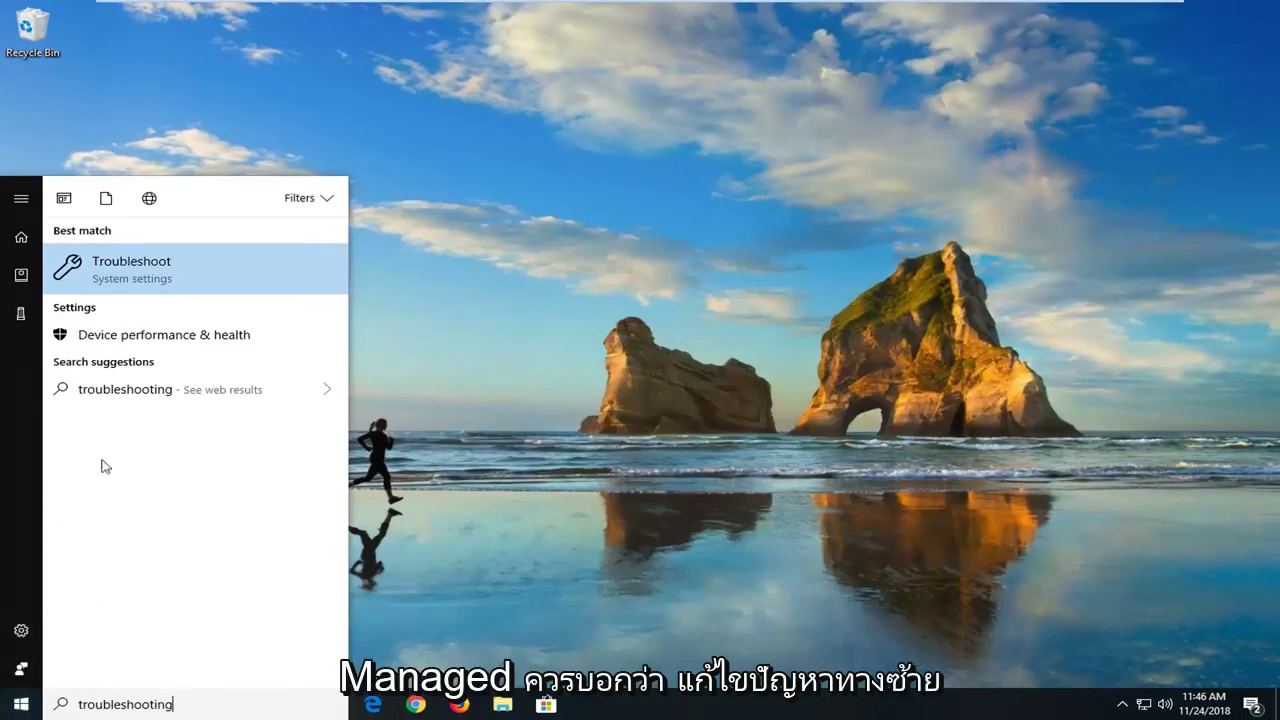
{"action": "left_click", "coordinate": [127, 268]}
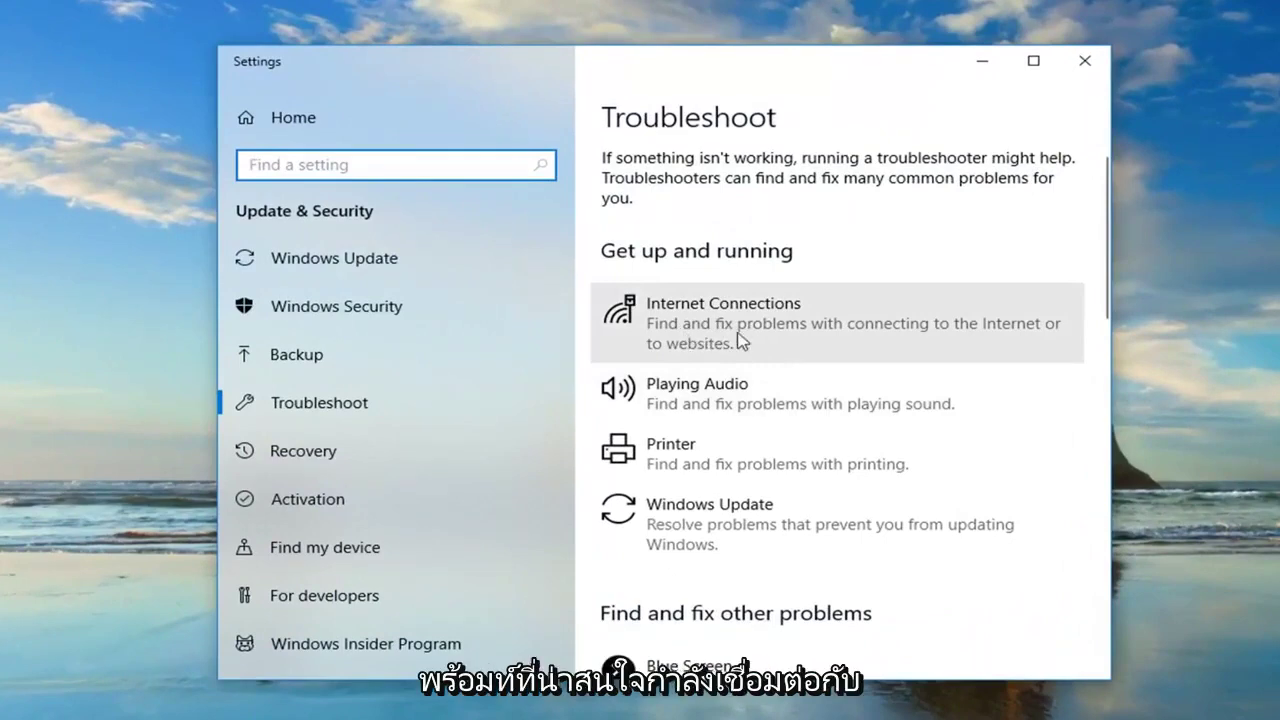
Run the Internet Connections troubleshooter and move its dialog aside to the left.
{"action": "left_click", "coordinate": [816, 342]}
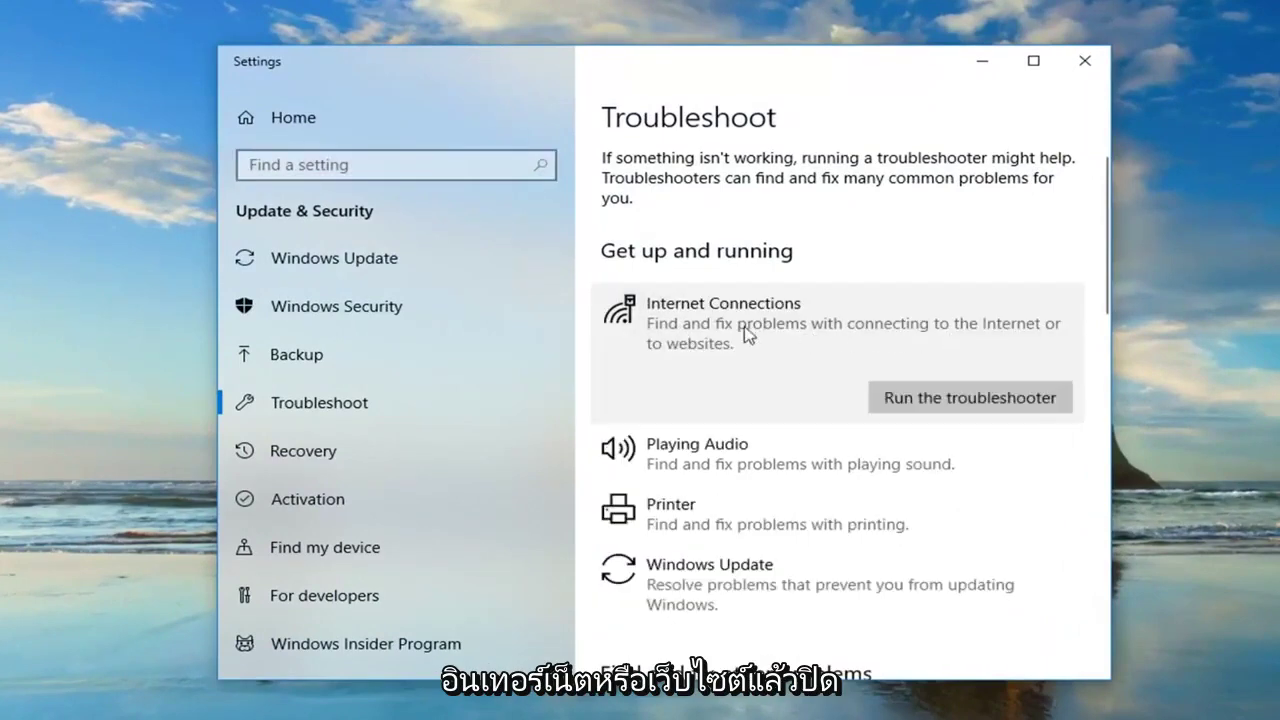
{"action": "left_click", "coordinate": [943, 400]}
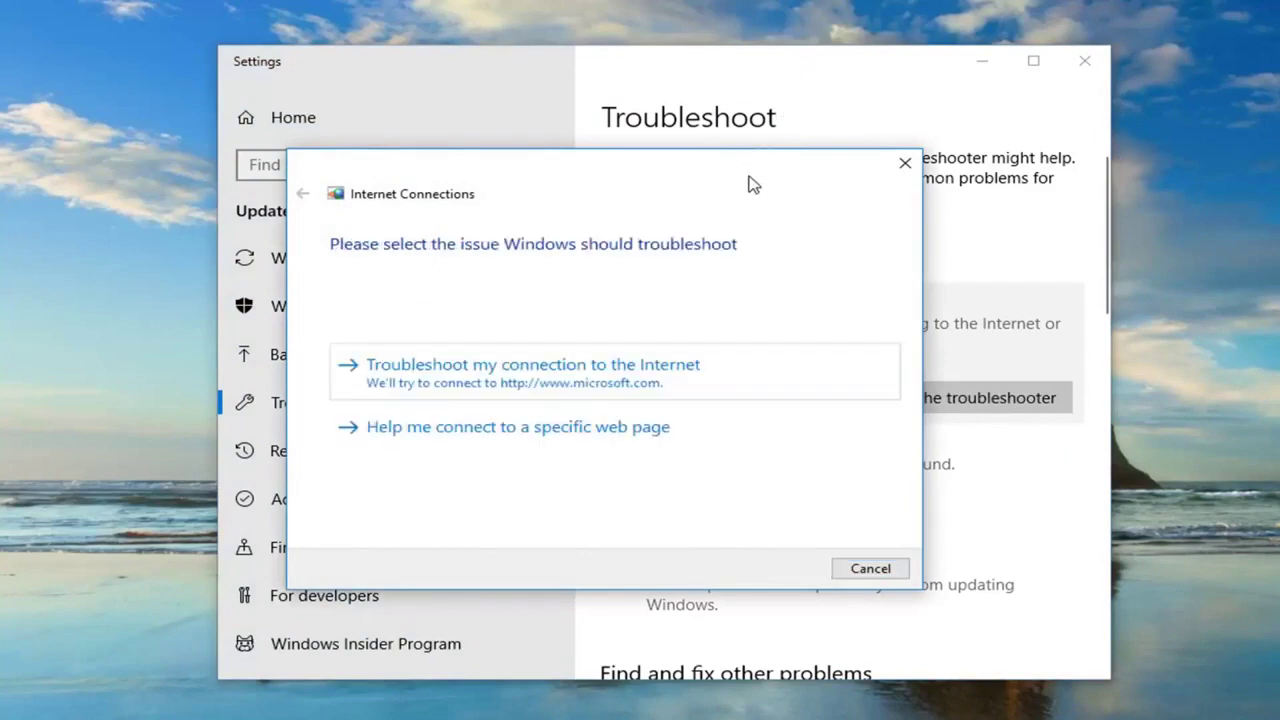
{"action": "left_click_drag", "start_coordinate": [686, 200], "coordinate": [503, 243]}
{"action": "scroll", "coordinate": [1000, 417], "scroll_direction": "down", "scroll_amount": 5}
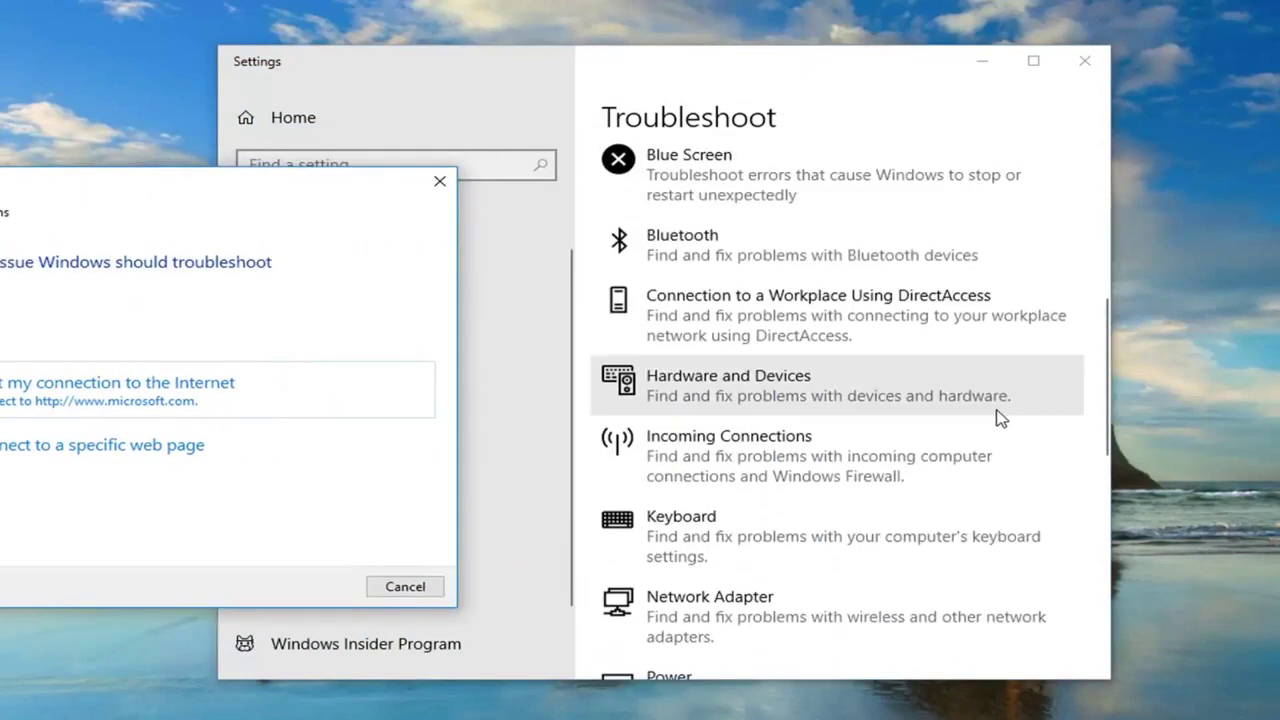
{"action": "scroll", "coordinate": [1000, 417], "scroll_direction": "up", "scroll_amount": 1}
{"action": "scroll", "coordinate": [994, 417], "scroll_direction": "up", "scroll_amount": 5}
Close the Internet Connections troubleshooter and scroll down to the Network Adapter entry.
{"action": "left_click", "coordinate": [439, 181]}
{"action": "scroll", "coordinate": [826, 343], "scroll_direction": "up", "scroll_amount": 6}
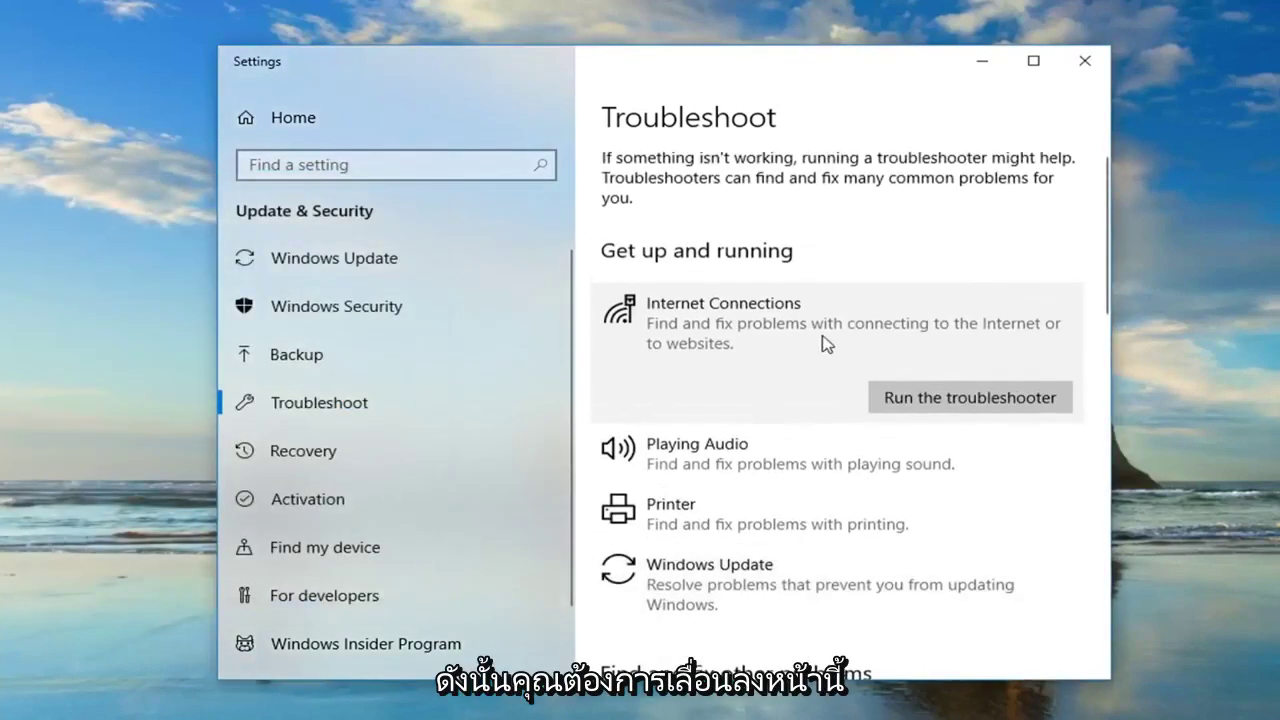
{"action": "scroll", "coordinate": [826, 343], "scroll_direction": "down", "scroll_amount": 3}
{"action": "scroll", "coordinate": [889, 466], "scroll_direction": "down", "scroll_amount": 3}
{"action": "scroll", "coordinate": [874, 451], "scroll_direction": "down", "scroll_amount": 1}
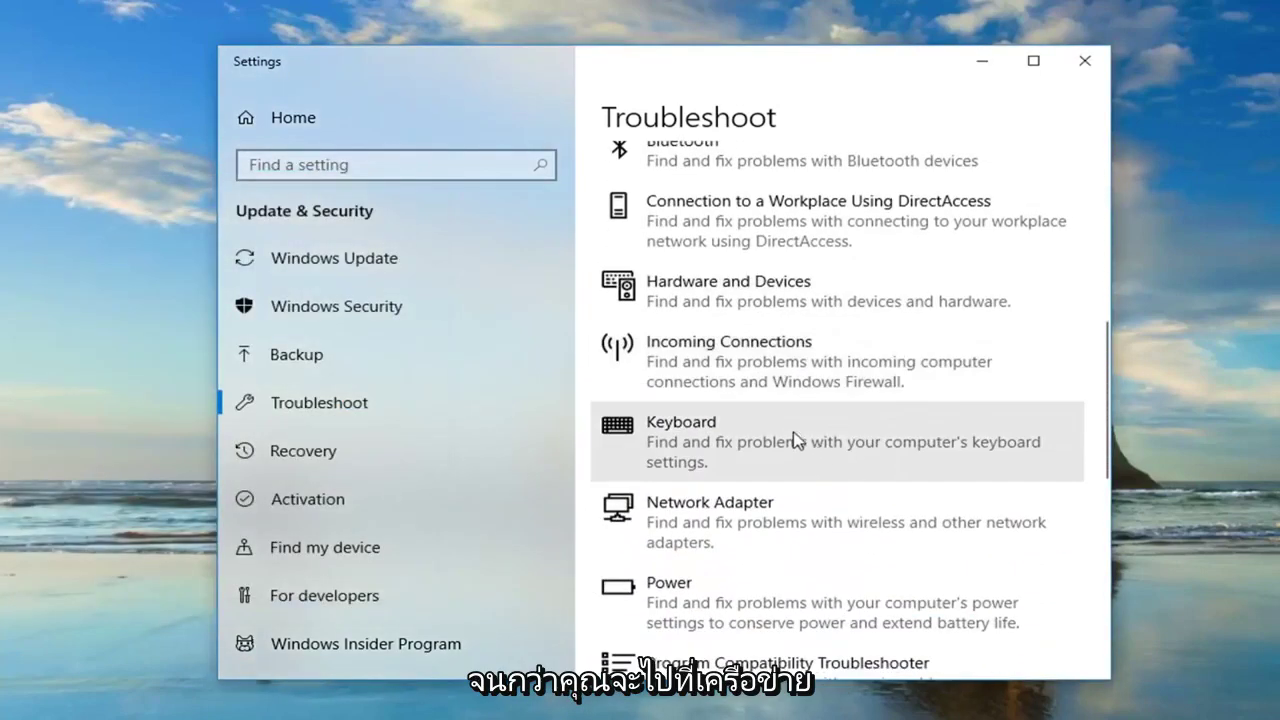
Run the Network Adapter troubleshooter and close it after it reports no identifiable problem.
{"action": "left_click", "coordinate": [737, 542]}
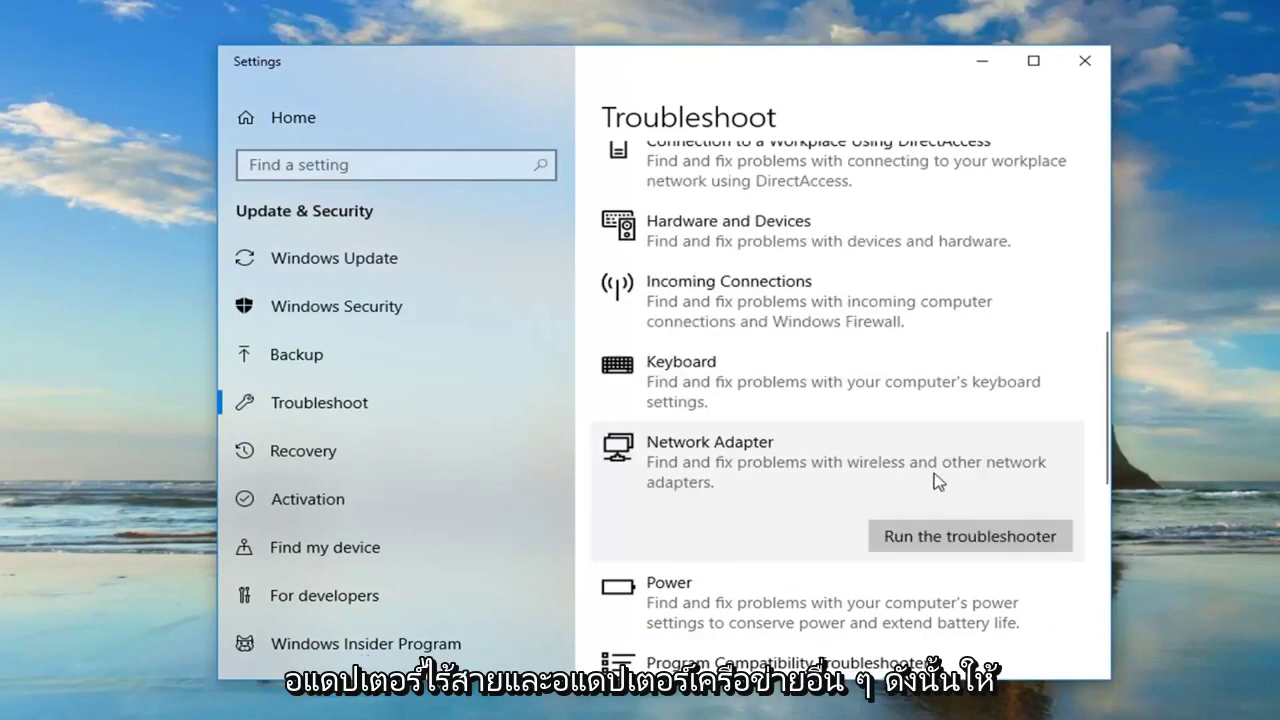
{"action": "left_click", "coordinate": [928, 537]}
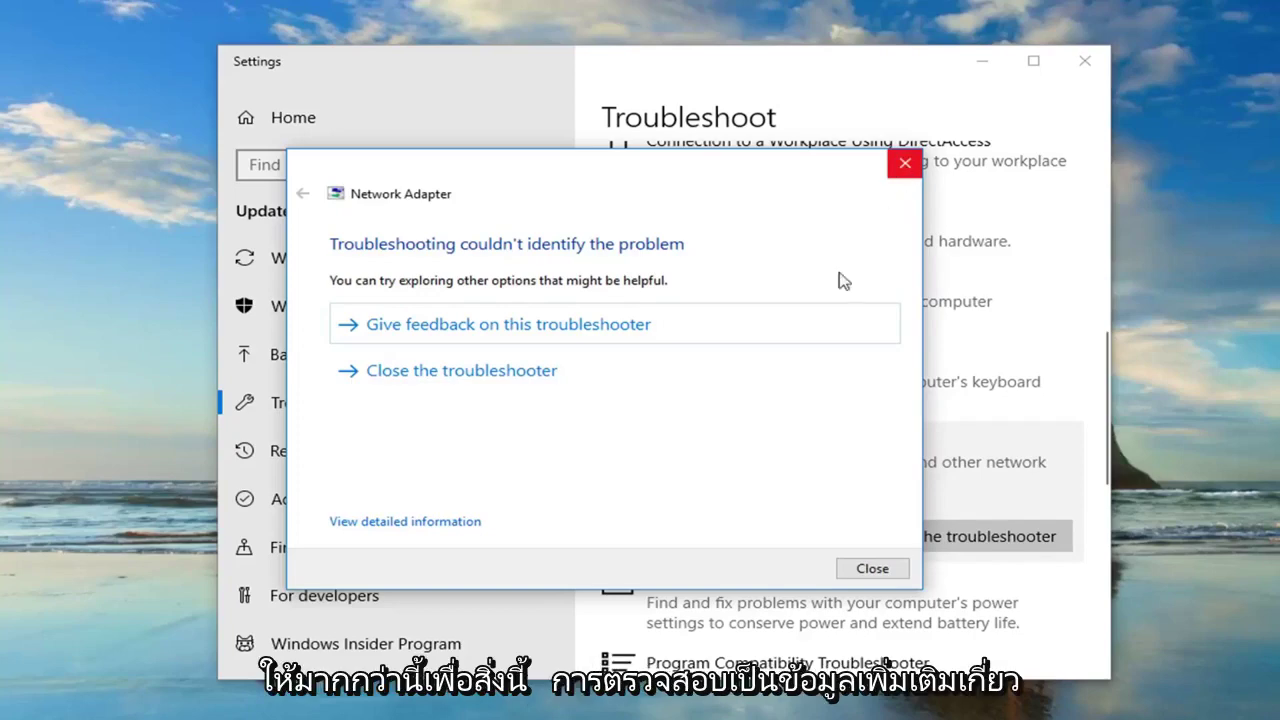
{"action": "left_click", "coordinate": [900, 168]}
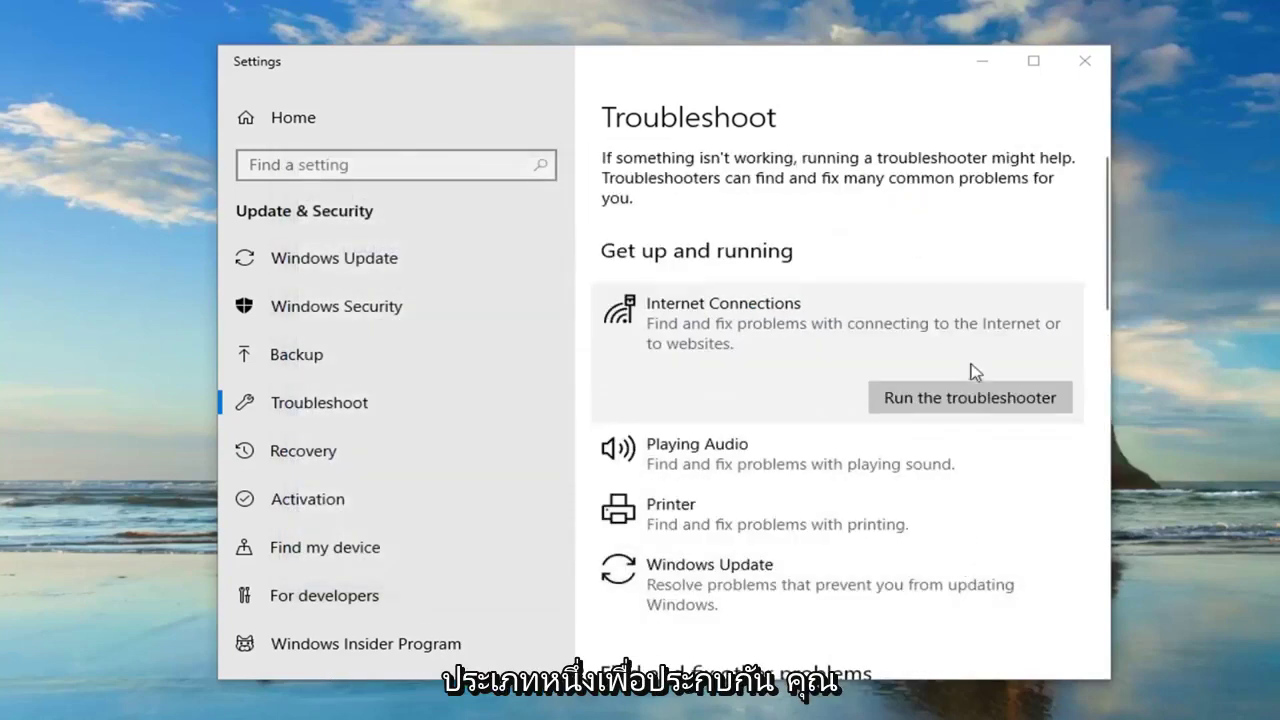
Close Settings and run 'command prompt' from the Start menu as administrator.
{"action": "left_click", "coordinate": [1086, 64]}
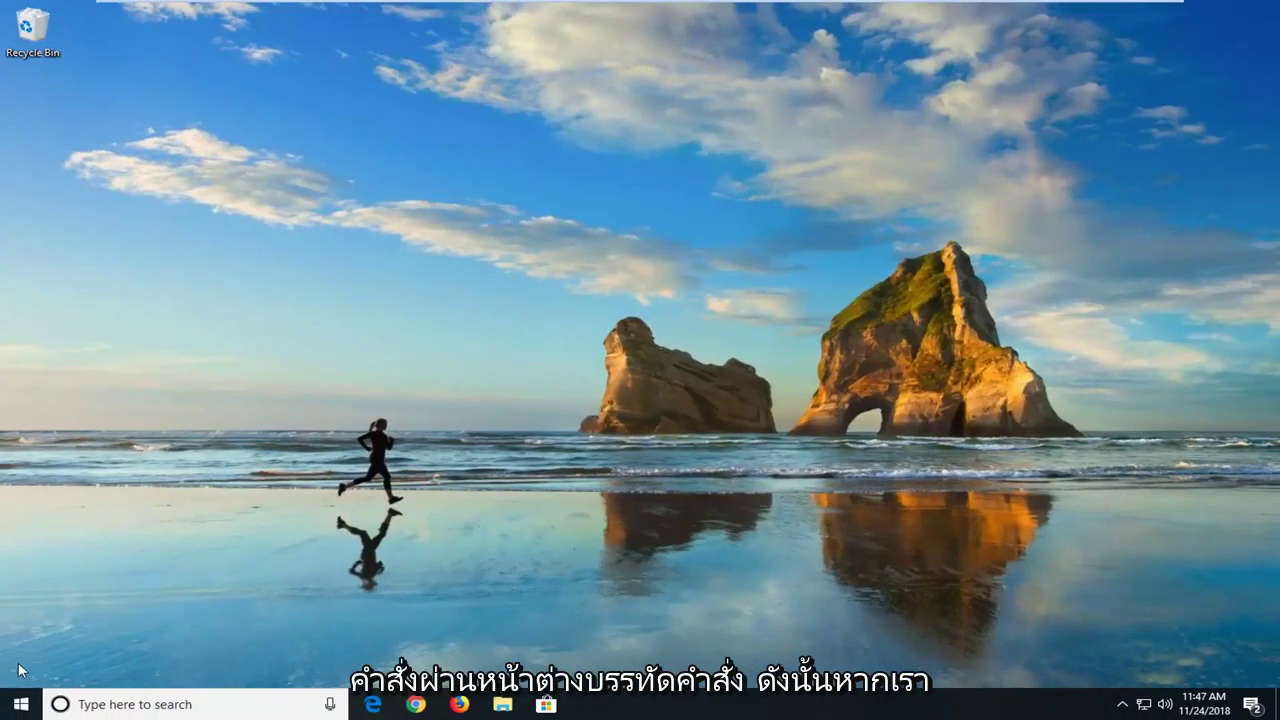
{"action": "left_click", "coordinate": [20, 704]}
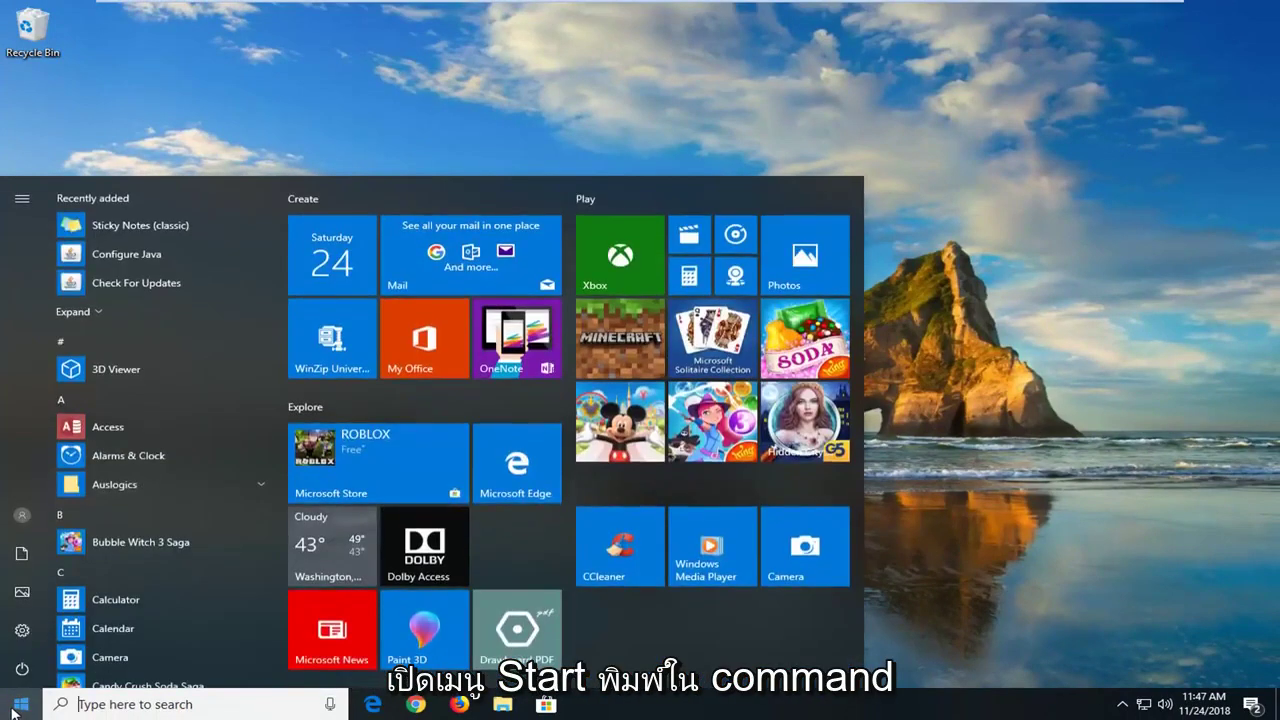
{"action": "type", "text": "command prompt"}
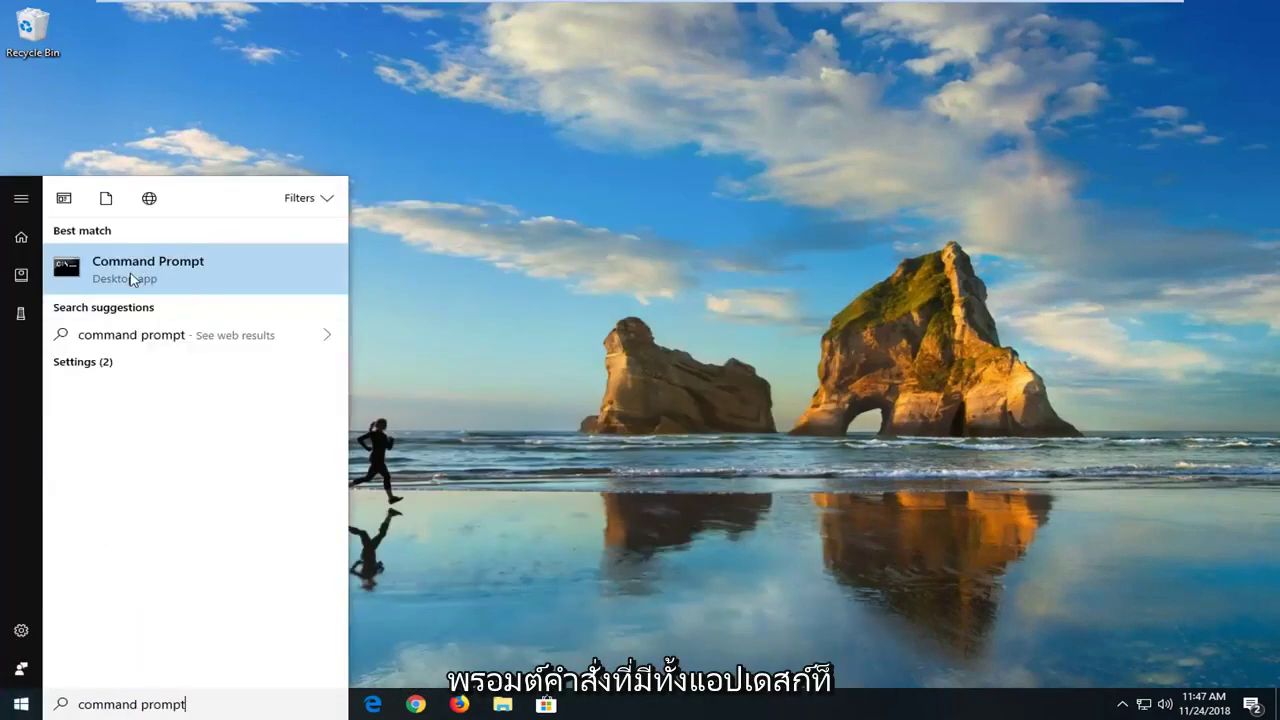
{"action": "right_click", "coordinate": [143, 277]}
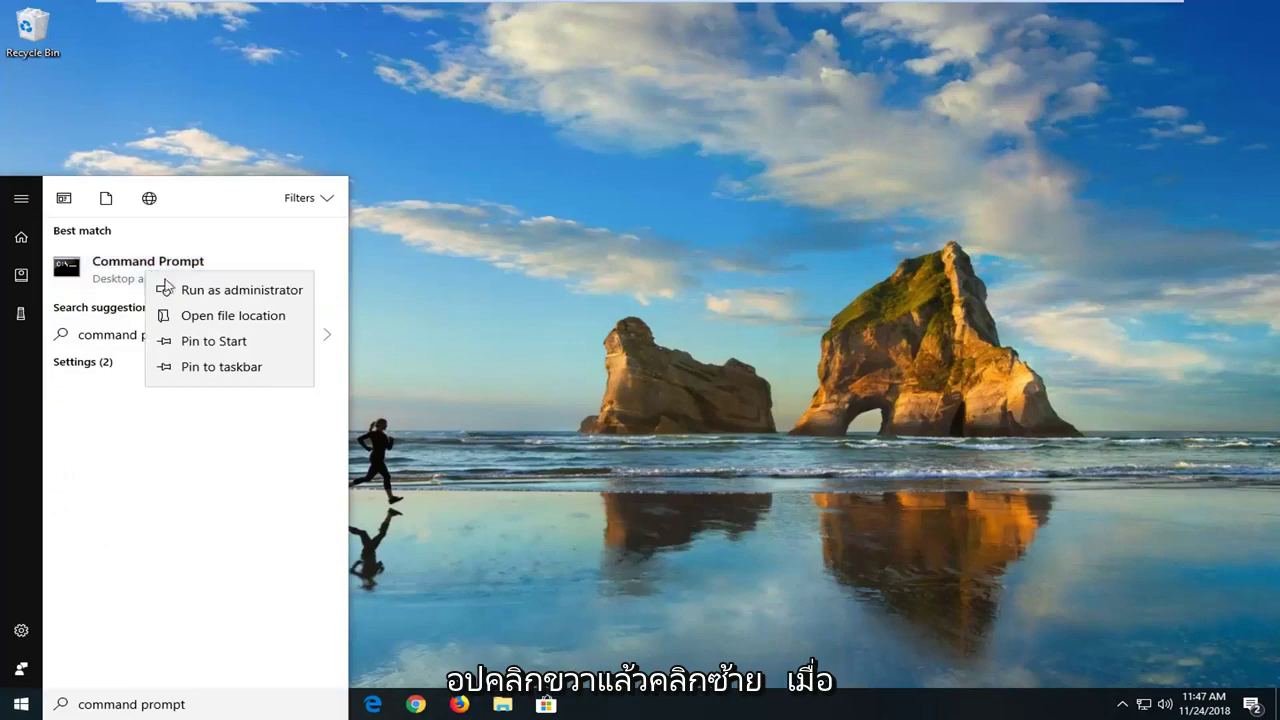
{"action": "left_click", "coordinate": [558, 308]}
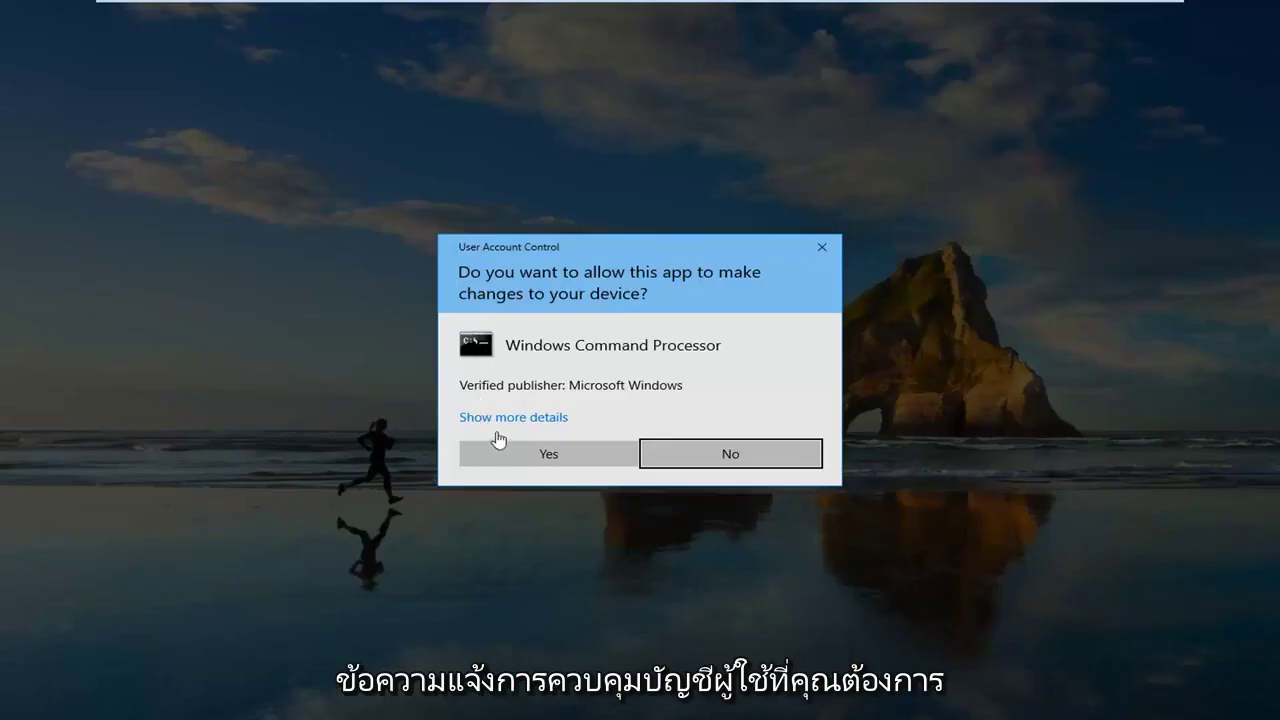
Approve the UAC prompt and run ipconfig /flushdns in the admin Command Prompt.
{"action": "left_click", "coordinate": [507, 452]}
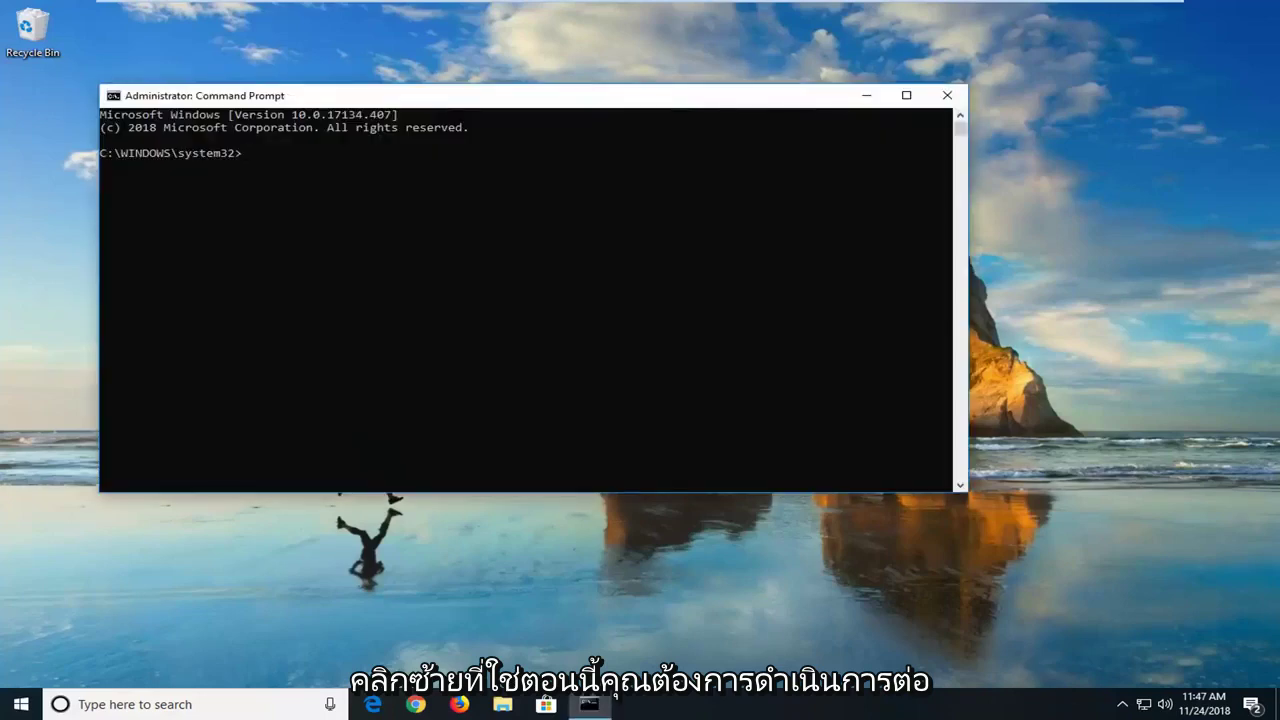
{"action": "left_click_drag", "start_coordinate": [270, 97], "coordinate": [388, 108]}
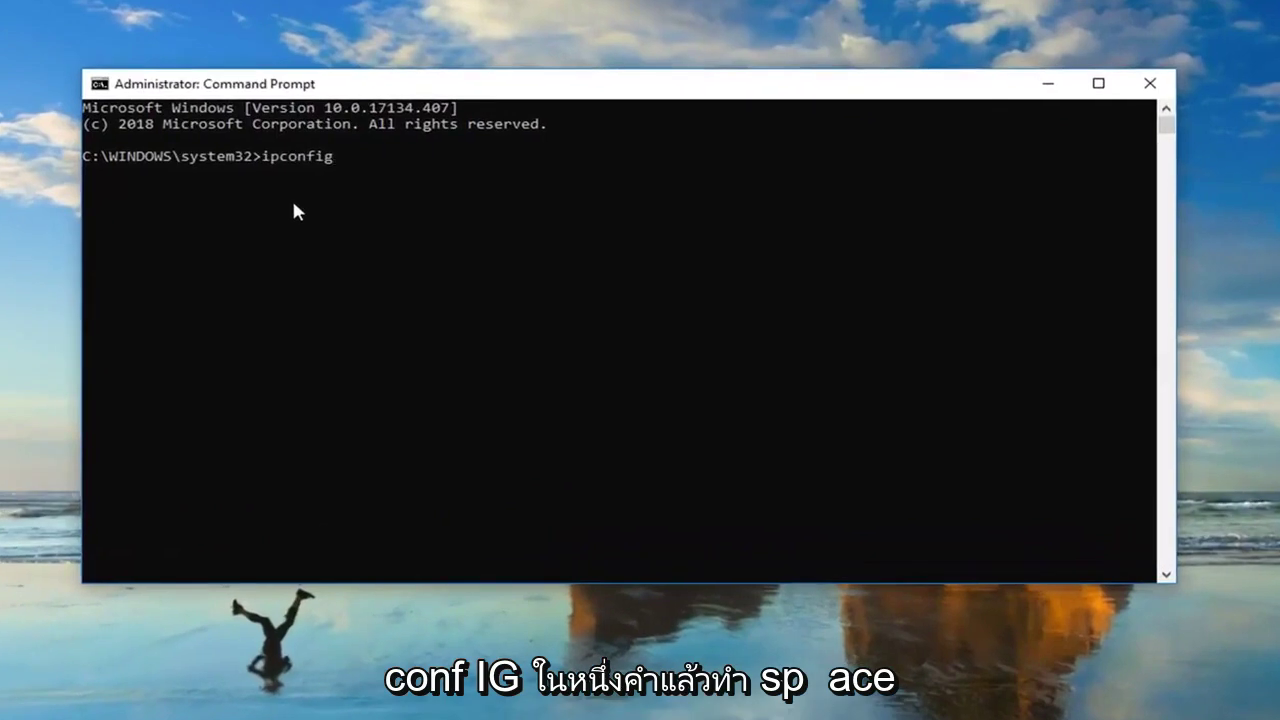
{"action": "type", "text": " /"}
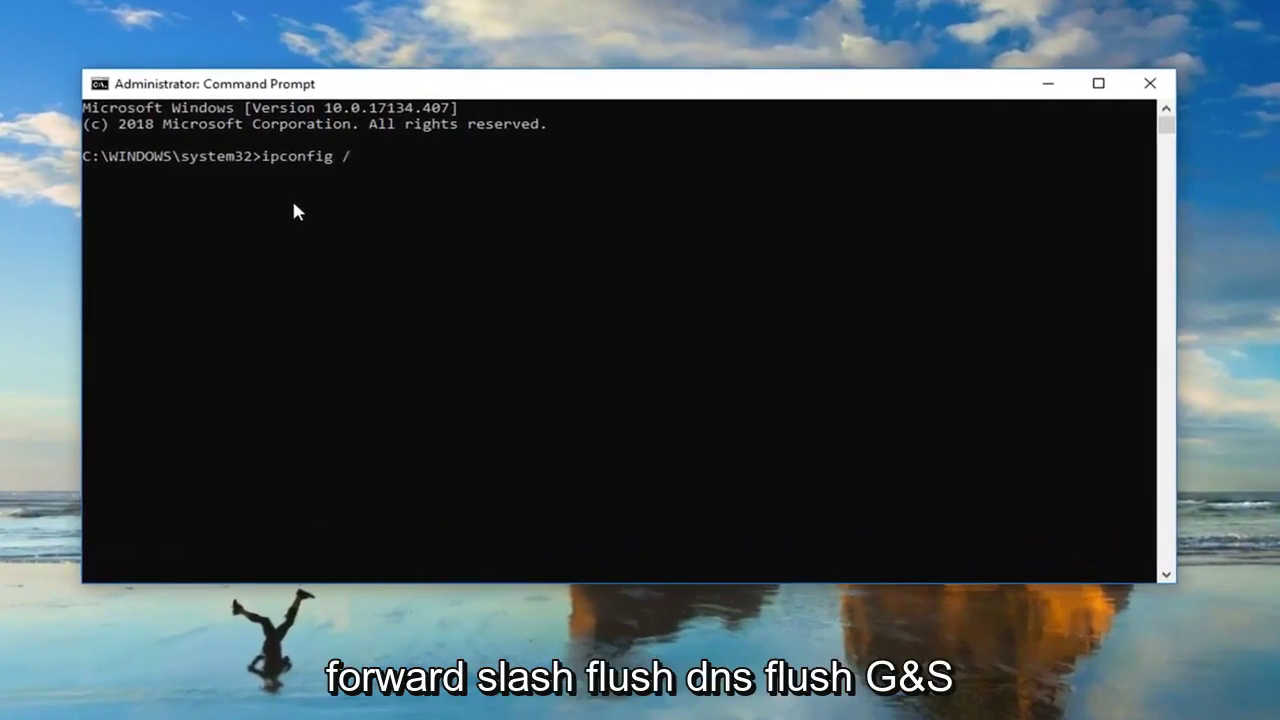
{"action": "type", "text": "flushdns"}
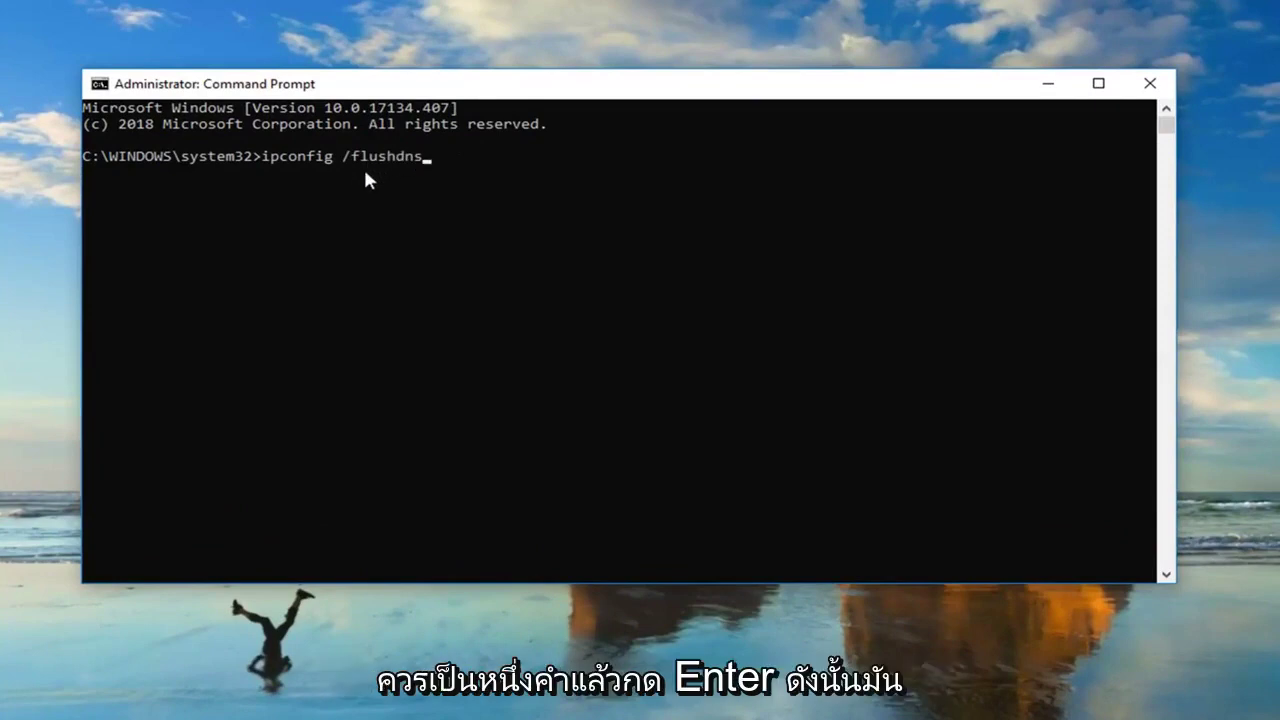
{"action": "key", "text": "Return"}
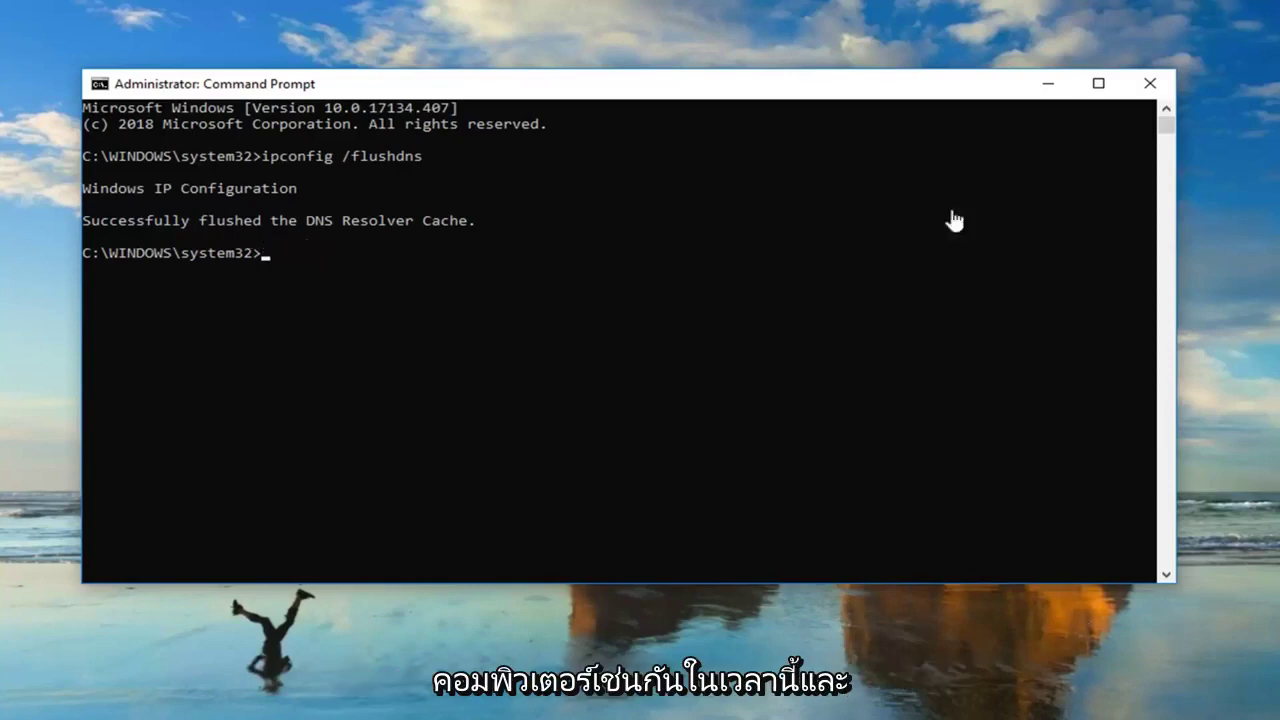
Close the administrator Command Prompt window.
{"action": "left_click", "coordinate": [1149, 84]}
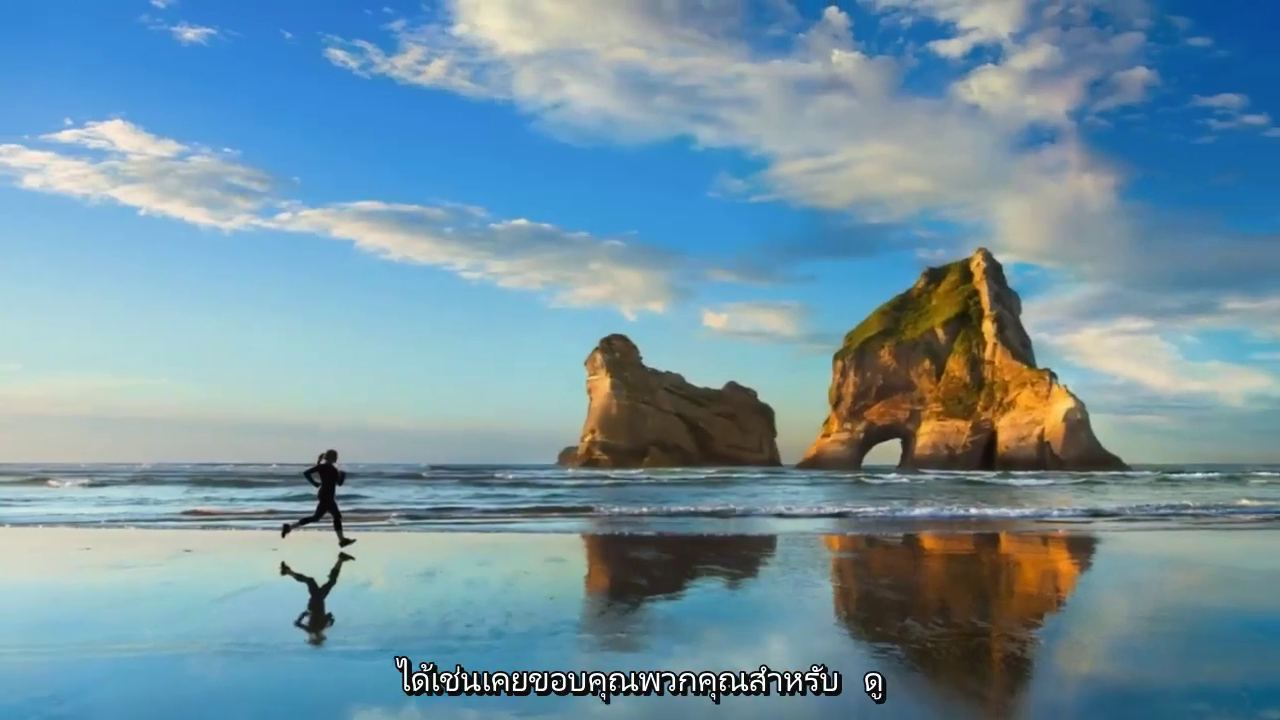